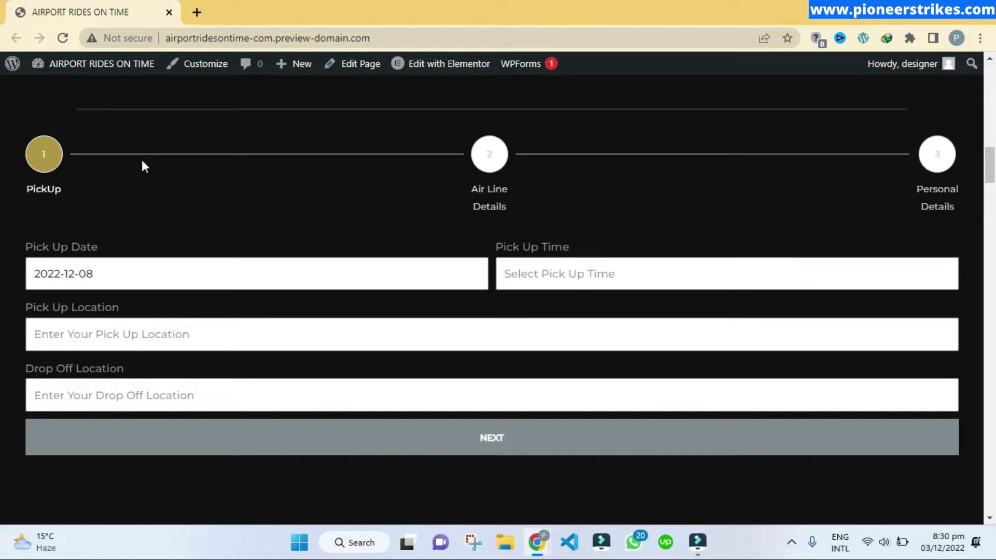
- Choose 7 December 2022 as the Pick Up Date, which displays as 2022-12-07
click(105, 266)
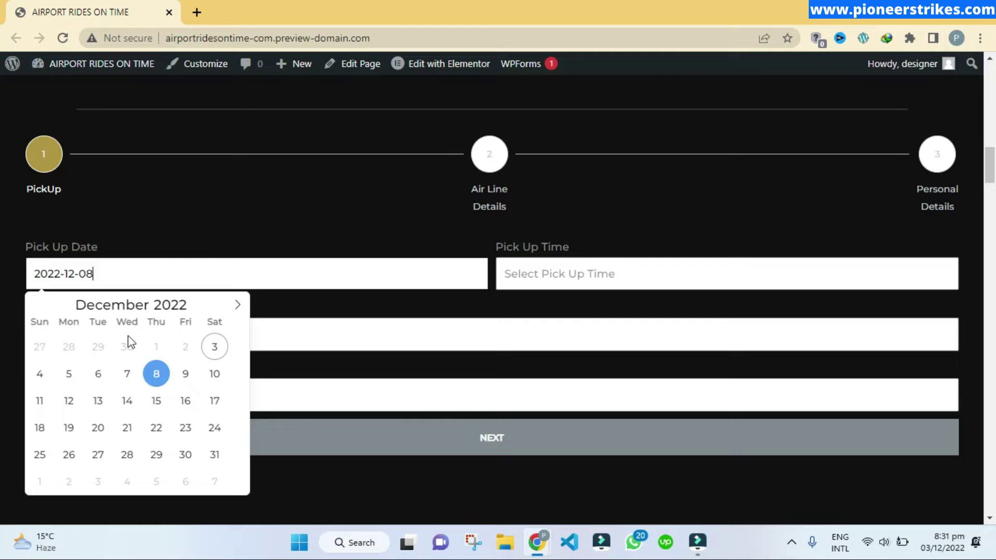
click(125, 382)
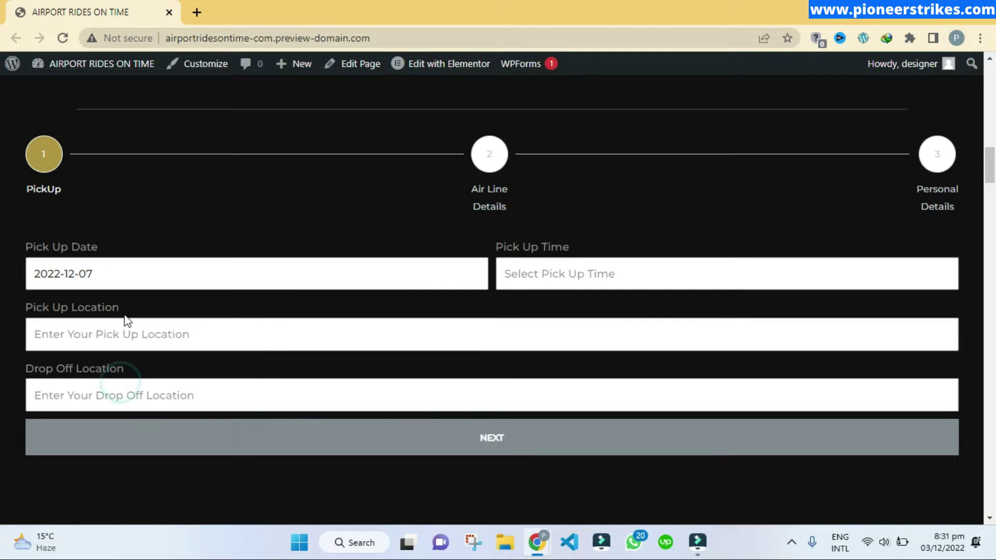
click(127, 272)
drag(21, 273, 132, 284)
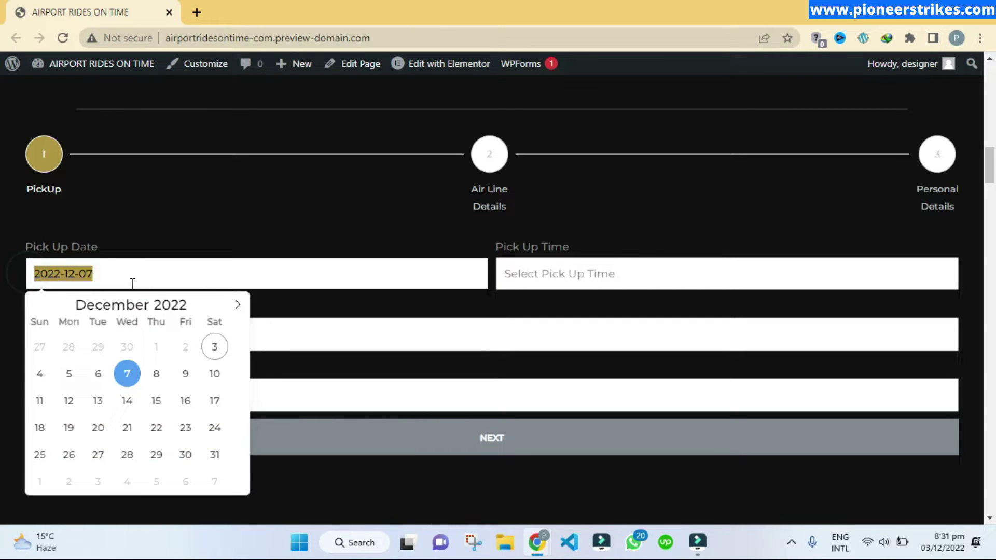
- Recheck the 2022-12-07 date text, then open the WordPress Dashboard in a new tab
click(120, 218)
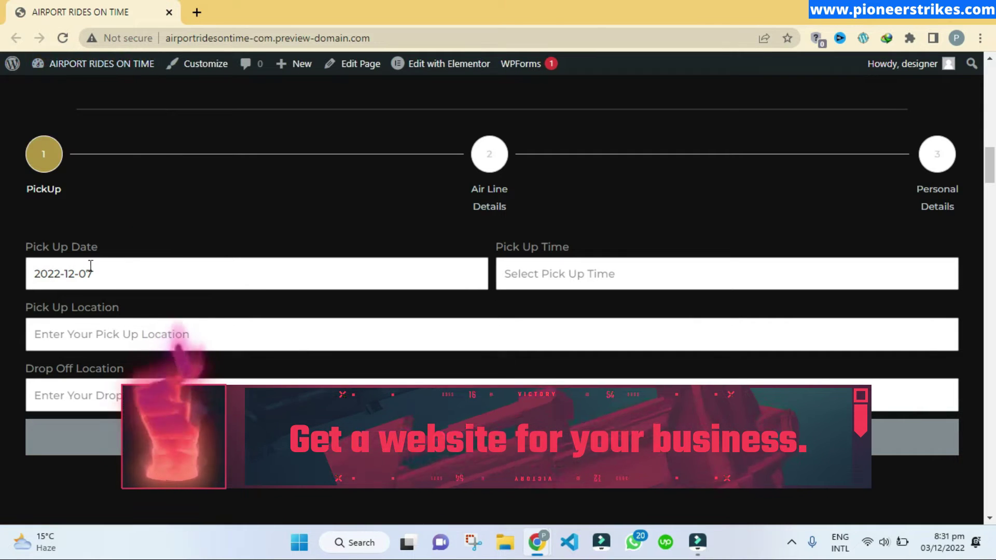
drag(31, 273, 111, 274)
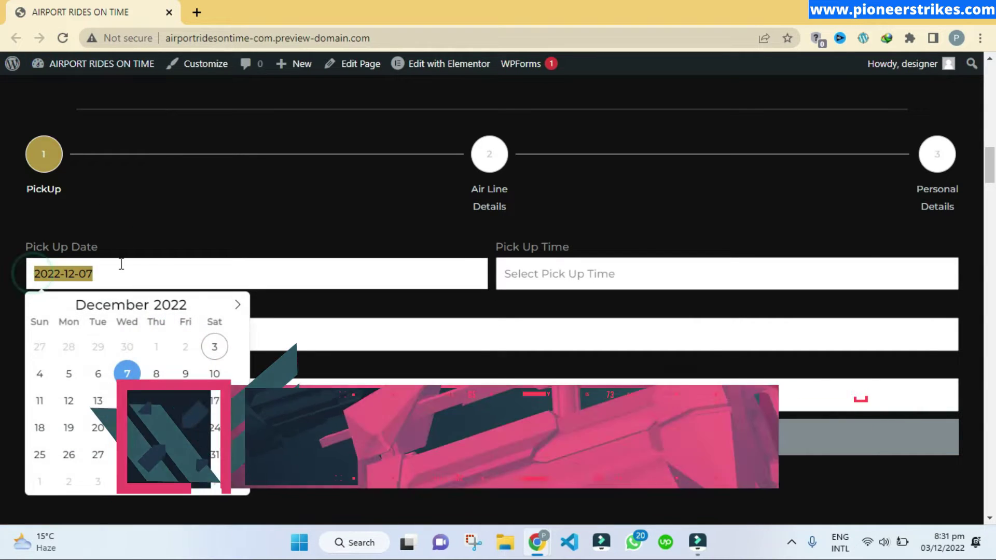
click(111, 233)
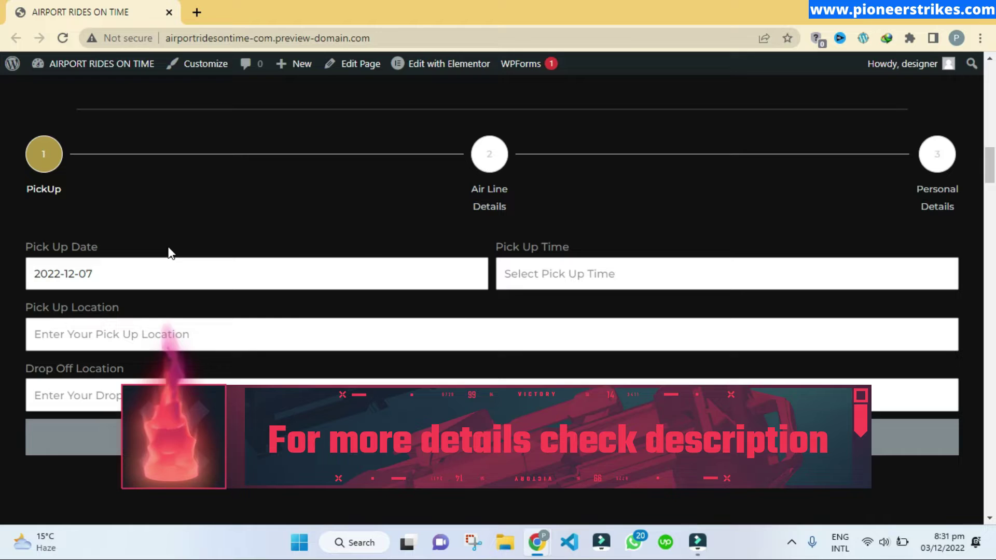
click(260, 278)
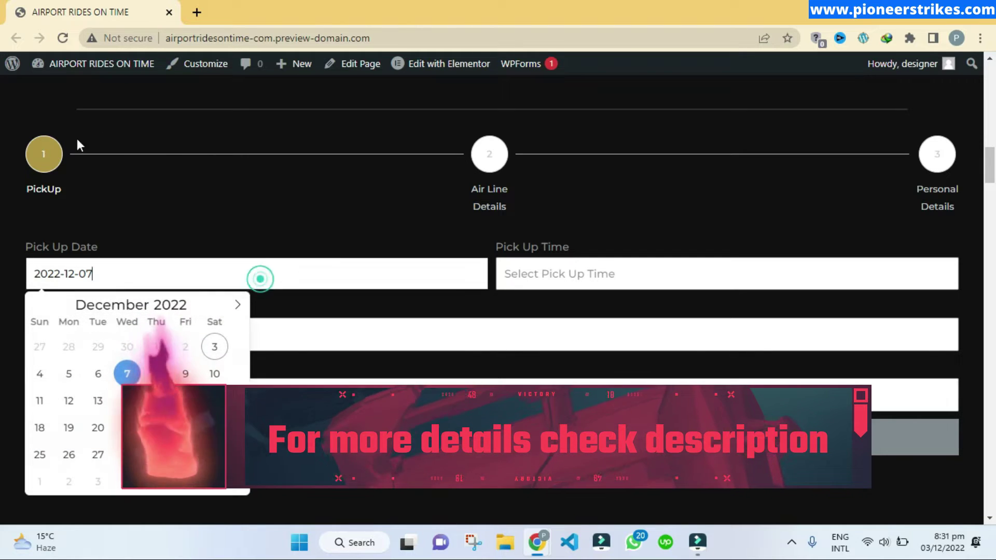
mouse_move(71, 63)
right_click(72, 88)
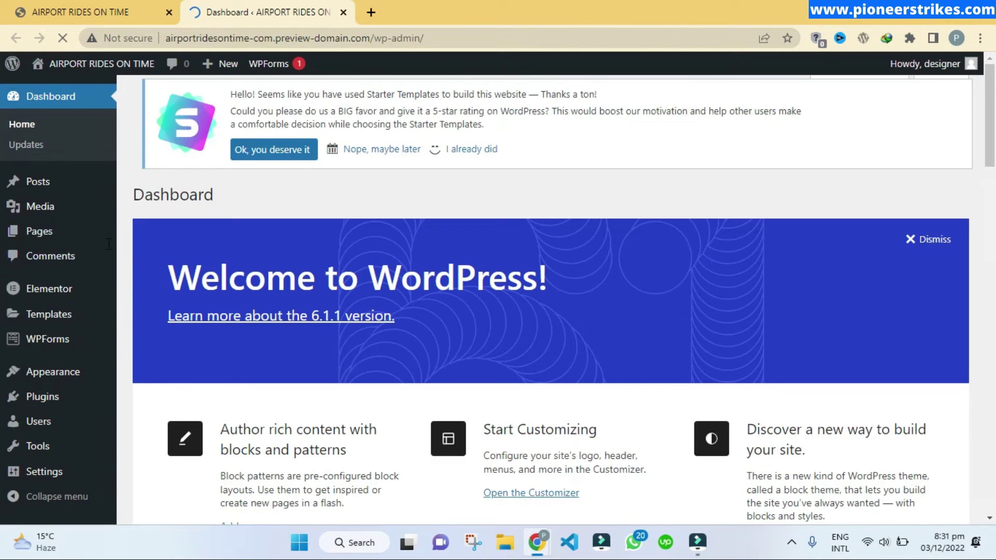
- Go to Settings > General from the WordPress Dashboard
scroll(100, 251, down, 6)
scroll(100, 252, down, 5)
mouse_move(47, 472)
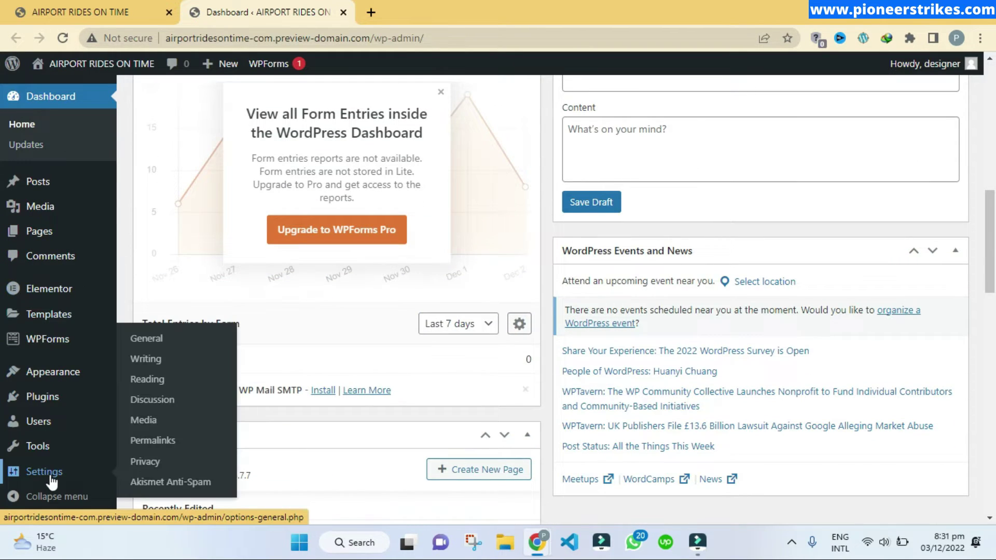
click(140, 340)
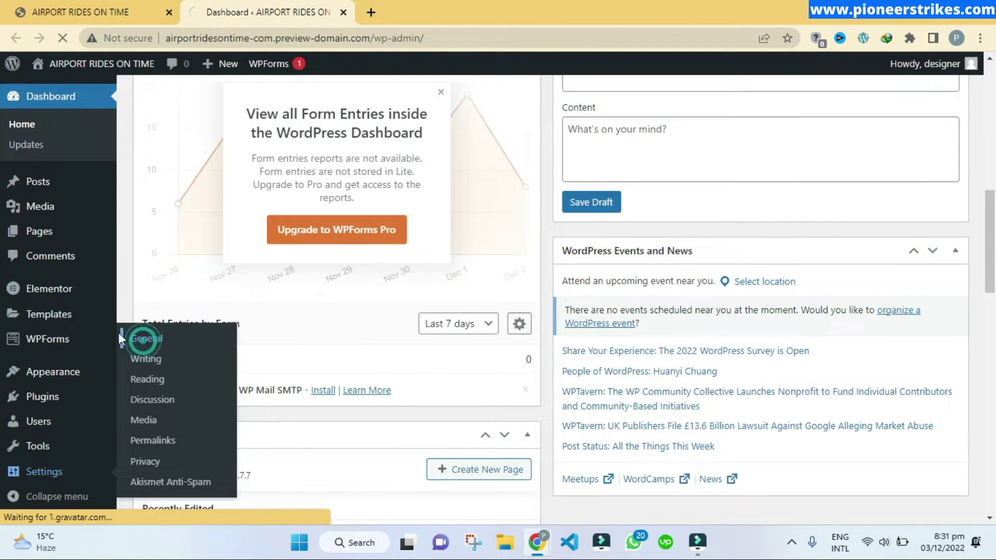
- Select the d/m/Y date format, save changes, and return to the booking form
scroll(338, 325, down, 12)
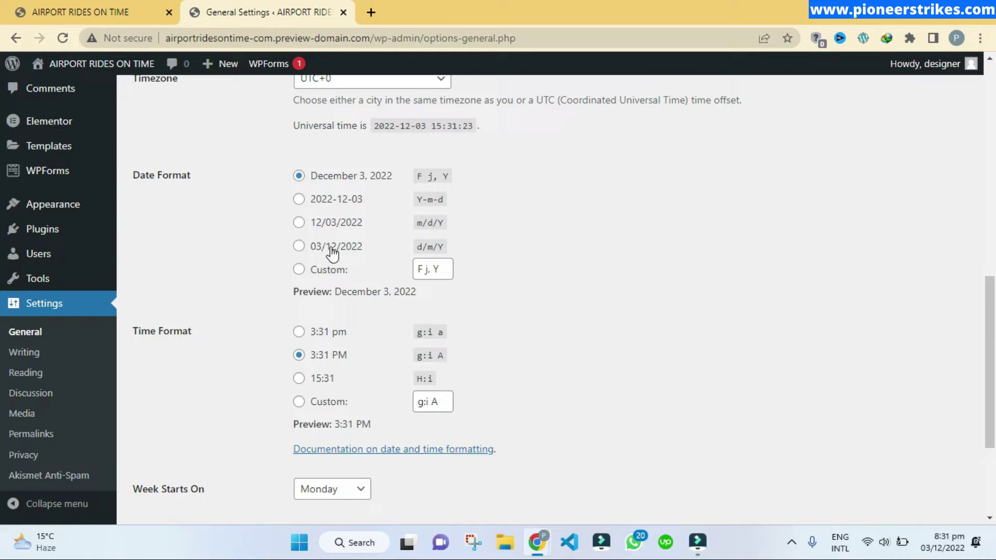
click(332, 251)
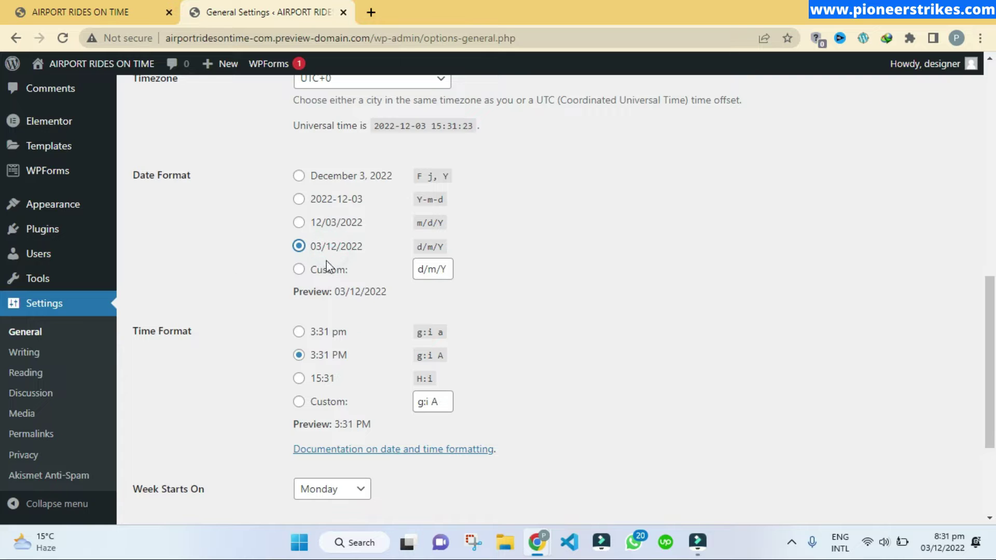
scroll(228, 264, down, 3)
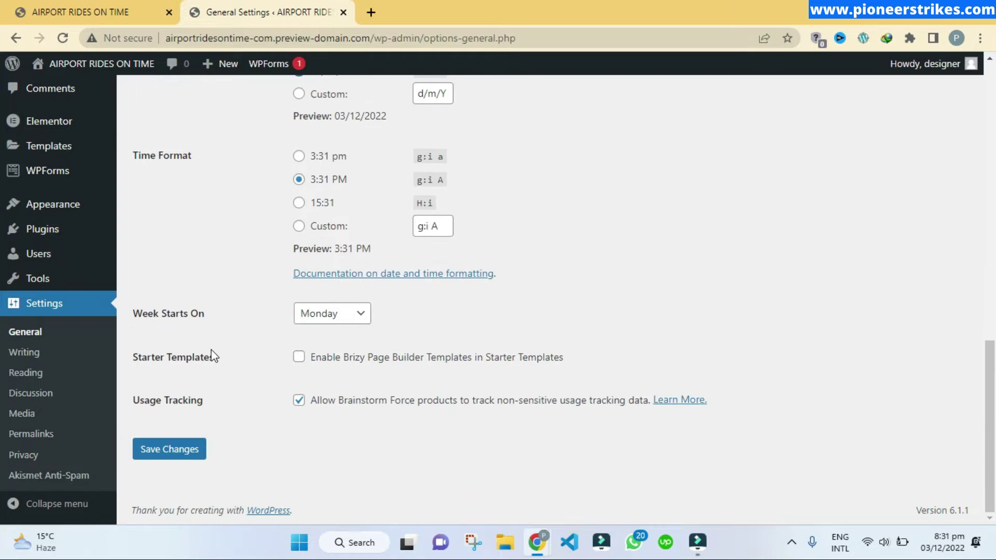
click(185, 448)
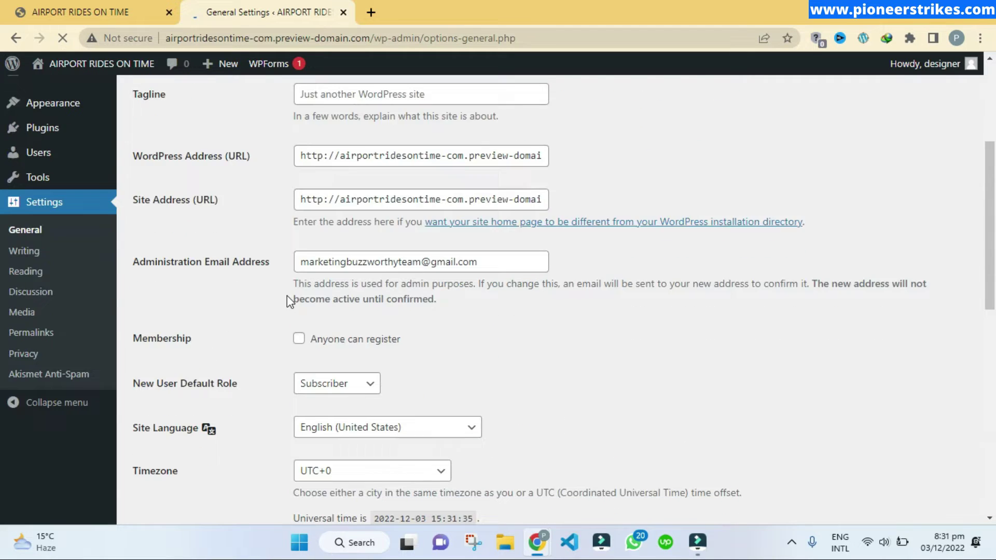
scroll(296, 294, down, 3)
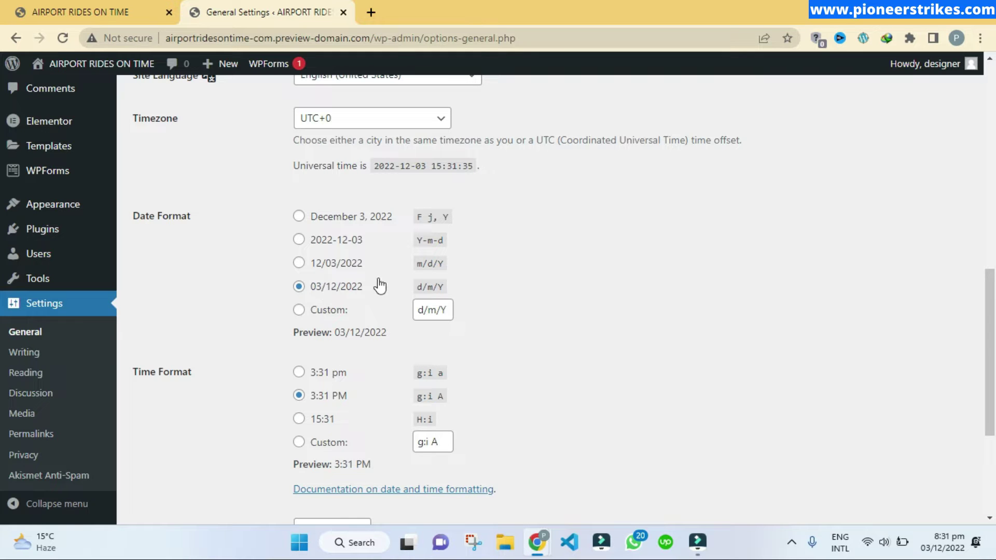
click(94, 12)
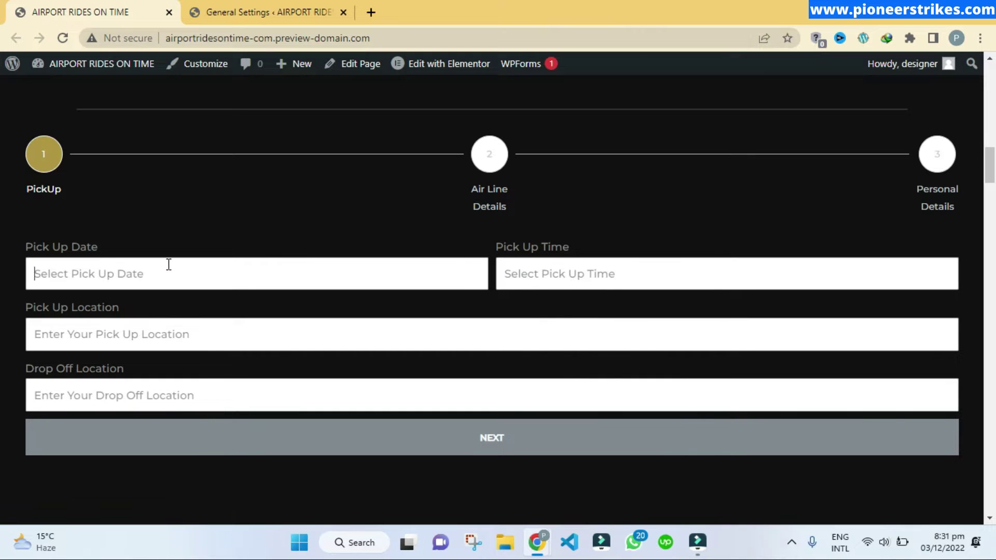
- Re-pick 7 December on the reloaded form and confirm it still reads 2022-12-07
click(167, 263)
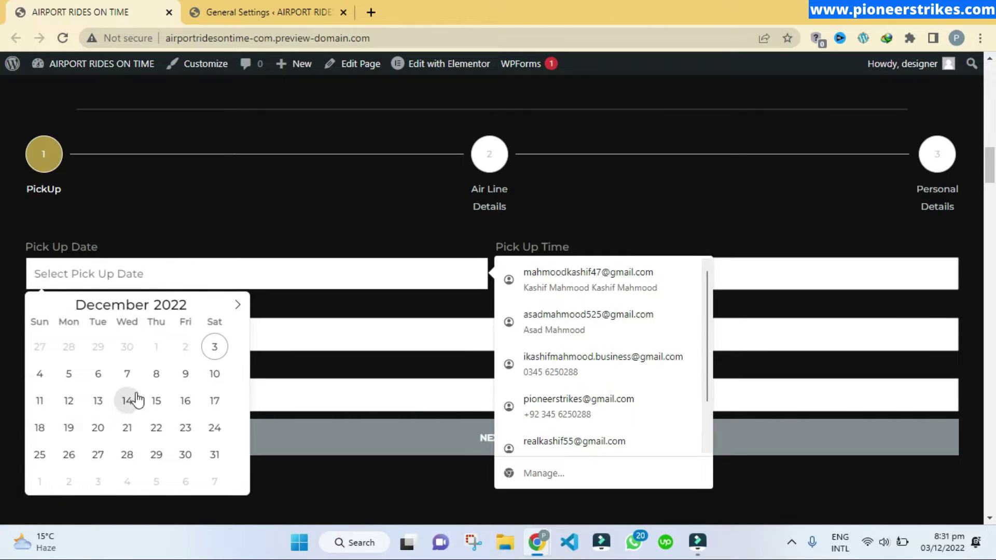
click(127, 375)
click(100, 274)
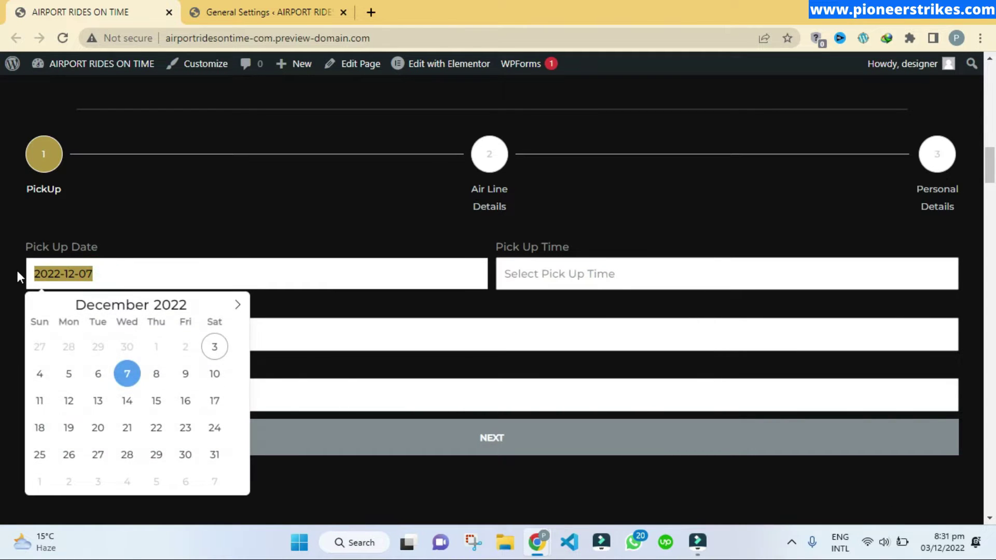
click(18, 270)
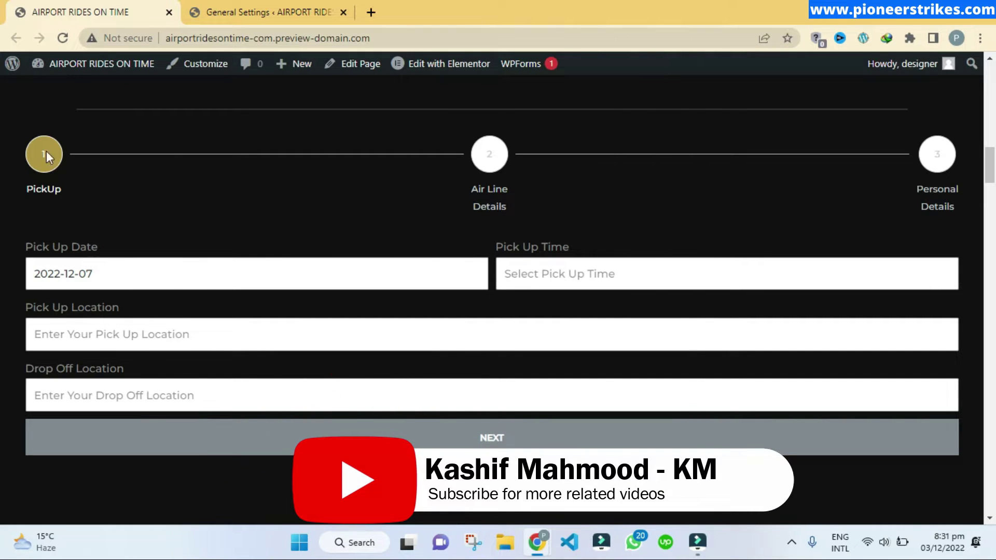
- Open Elementor's settings page and view its Integrations section
key(ctrl+Tab)
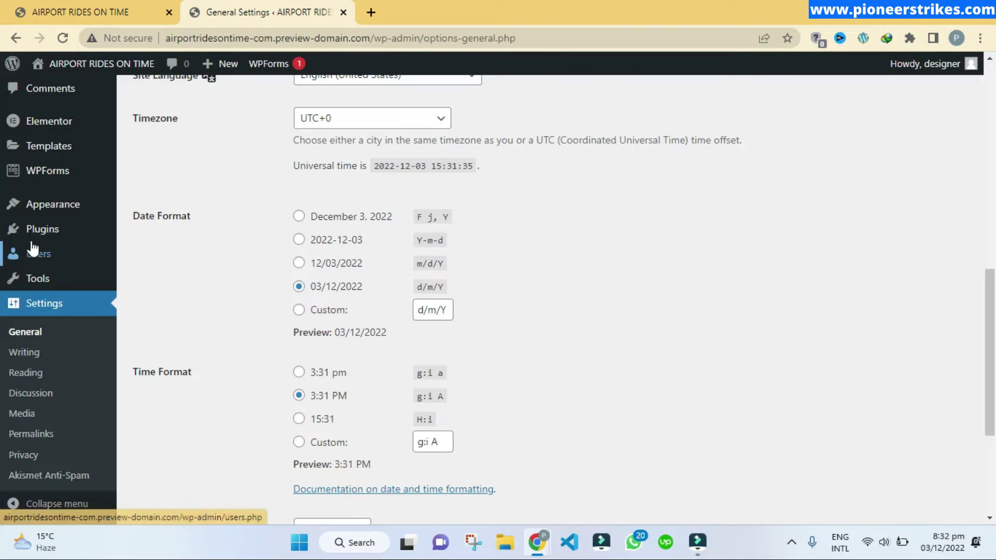
scroll(33, 171, up, 2)
mouse_move(45, 199)
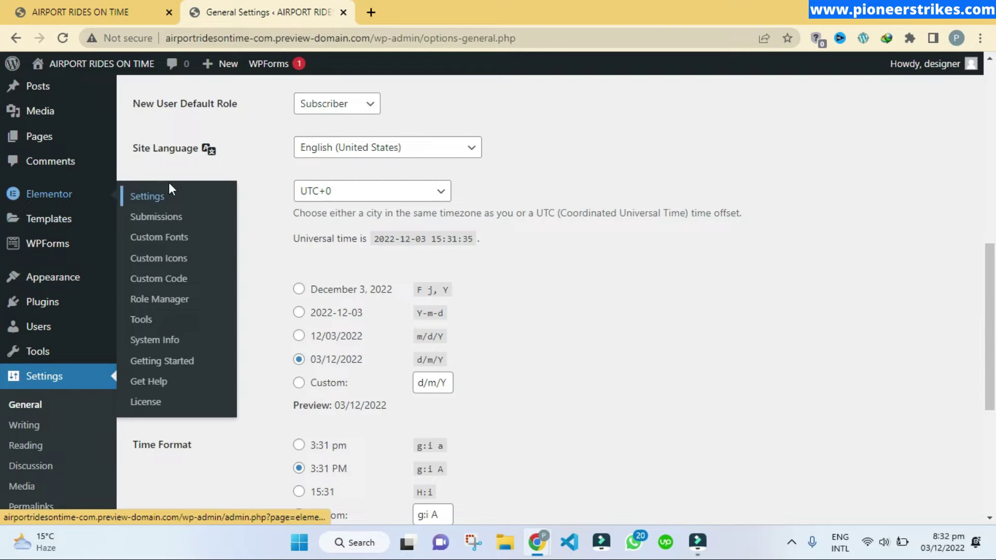
click(156, 196)
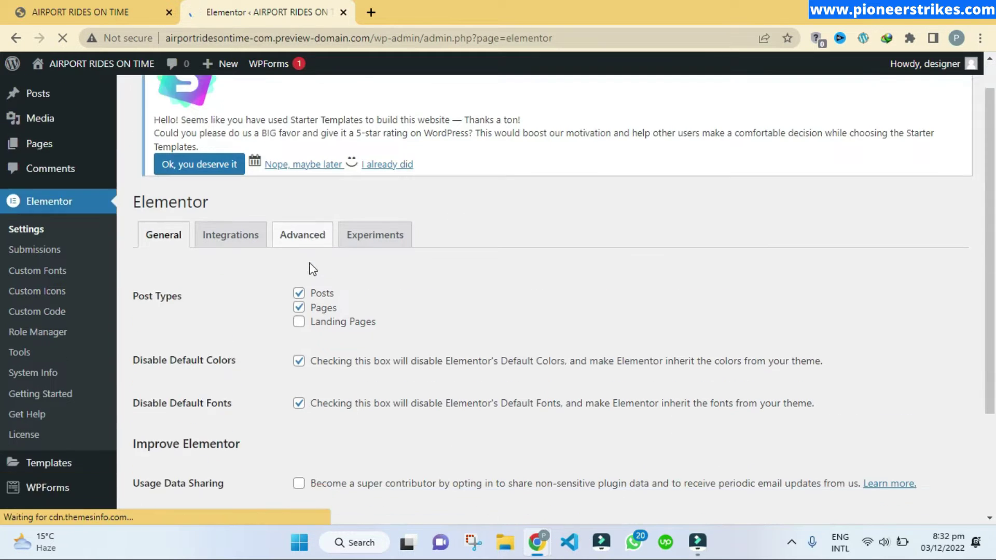
scroll(319, 311, down, 3)
click(236, 254)
scroll(311, 264, down, 2)
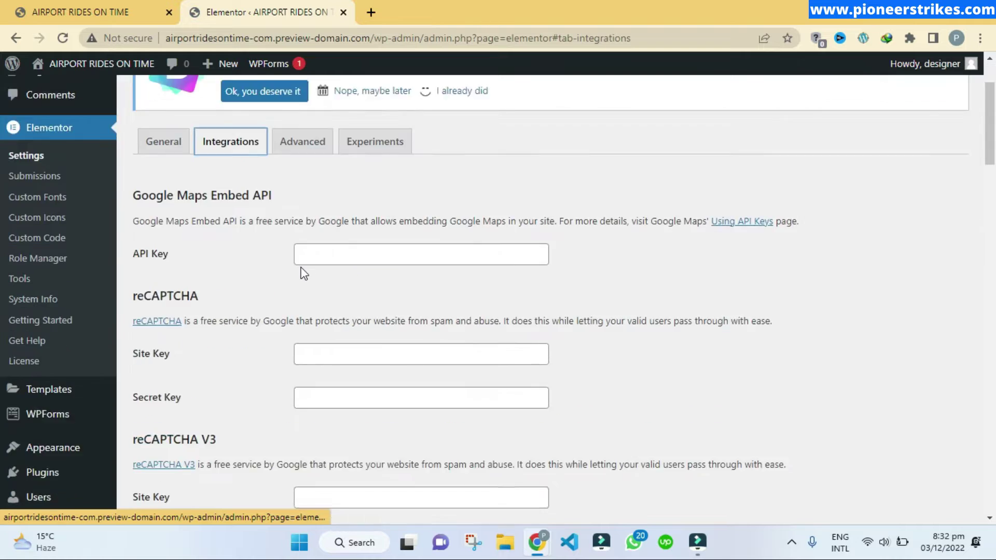
scroll(305, 241, up, 1)
- Look over the Advanced and Experiments settings, then recheck the live form's Pick Up Date
click(302, 177)
click(374, 176)
scroll(381, 274, down, 5)
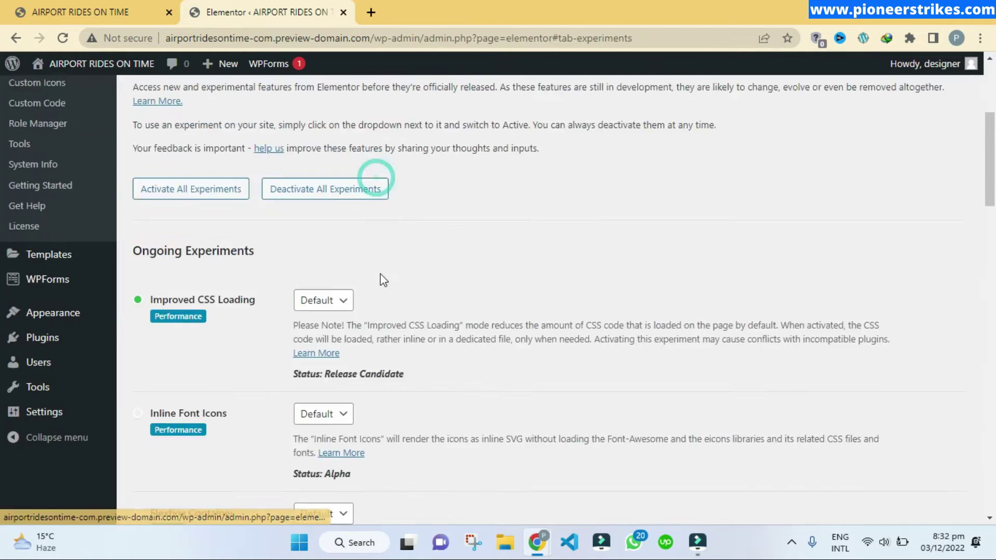
scroll(382, 285, down, 1)
scroll(382, 293, up, 5)
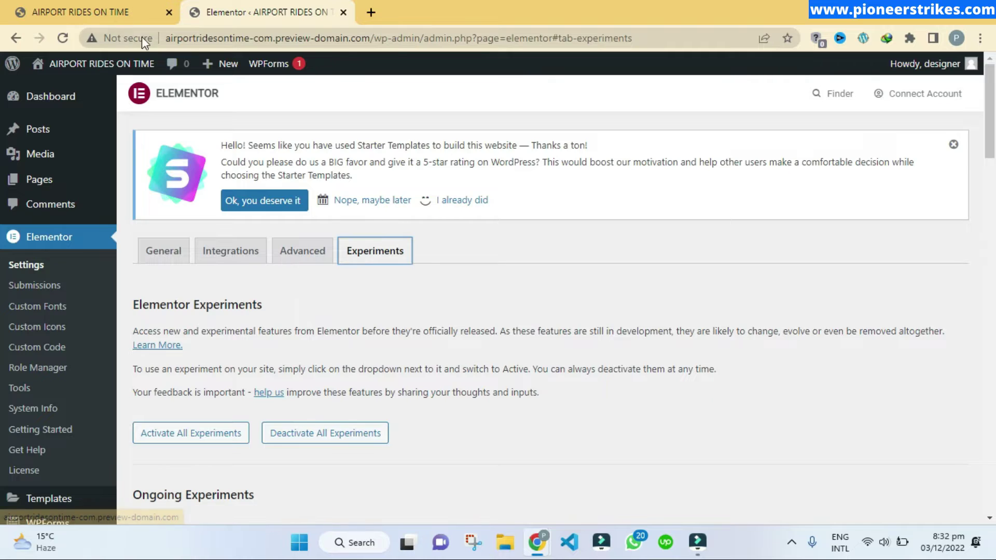
click(120, 12)
click(4, 253)
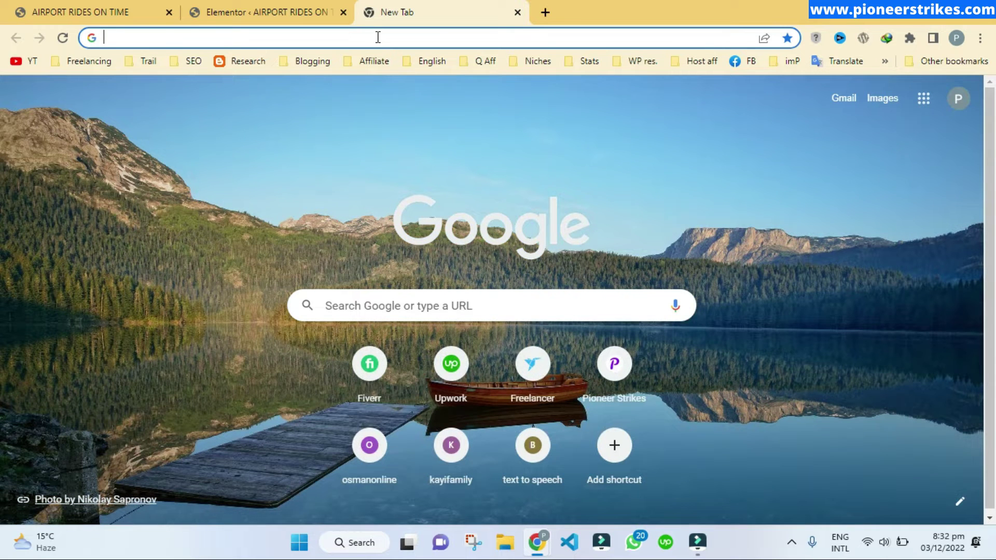
- Search Google for how to change the Elementor form date format and open the wordathemes result
text(how)
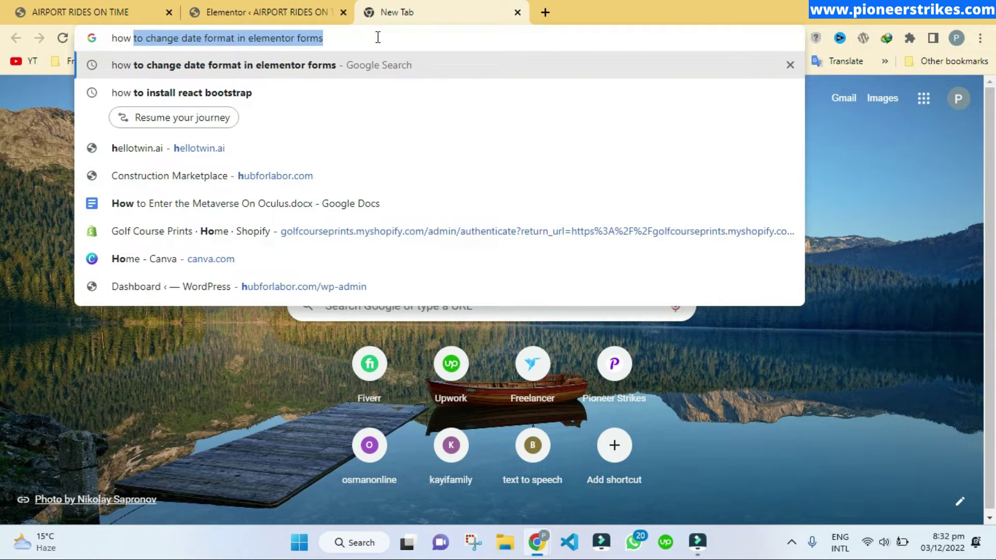
key(Right)
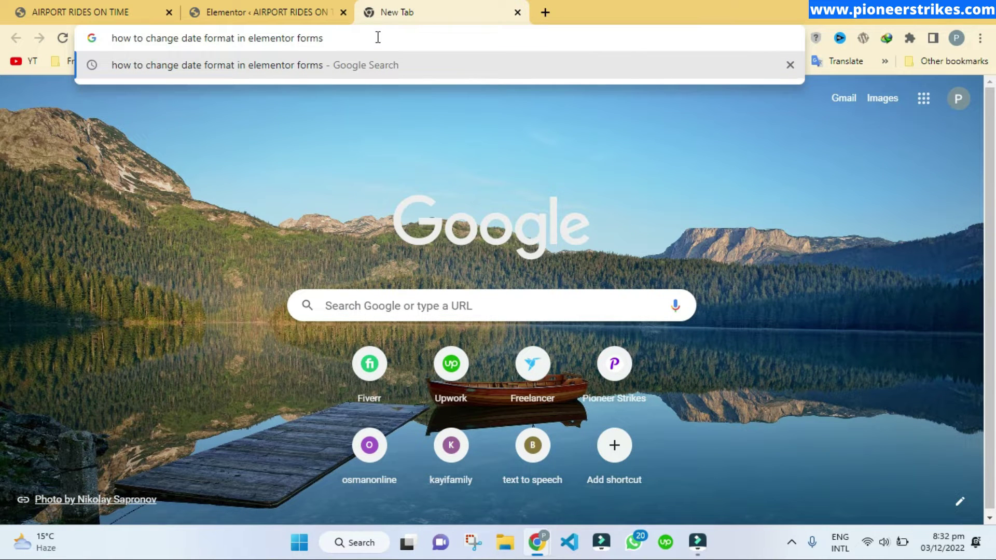
key(Return)
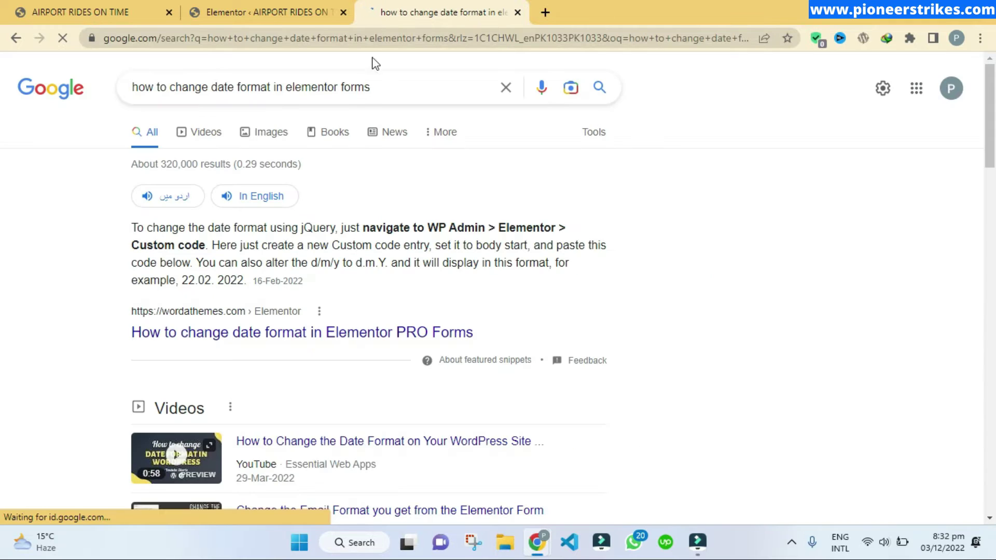
middle_click(321, 332)
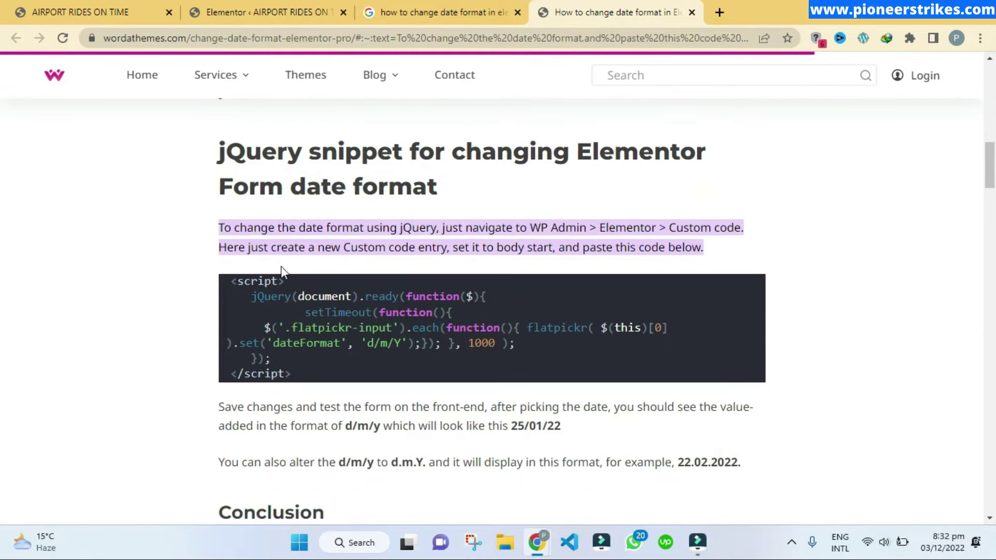
- Read the article's Custom code instructions and copy its jQuery d/m/Y script
drag(217, 280, 320, 369)
click(150, 269)
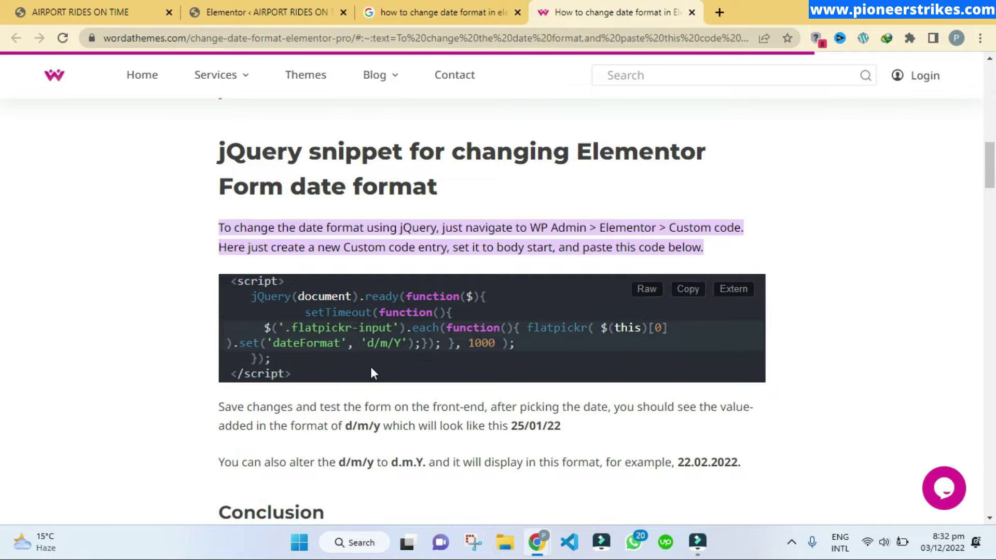
drag(344, 247, 421, 247)
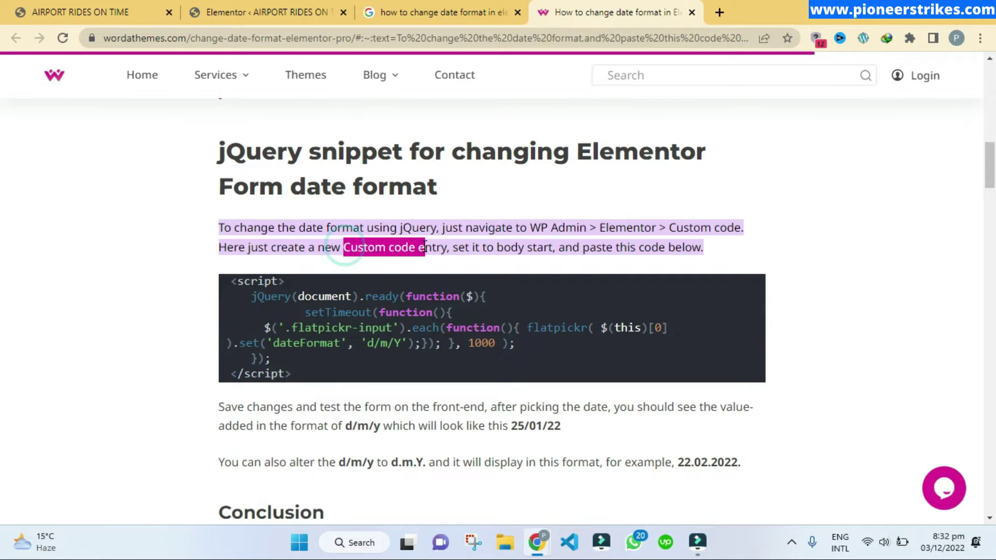
drag(521, 227, 769, 235)
click(769, 230)
drag(307, 374, 229, 280)
key(ctrl+c)
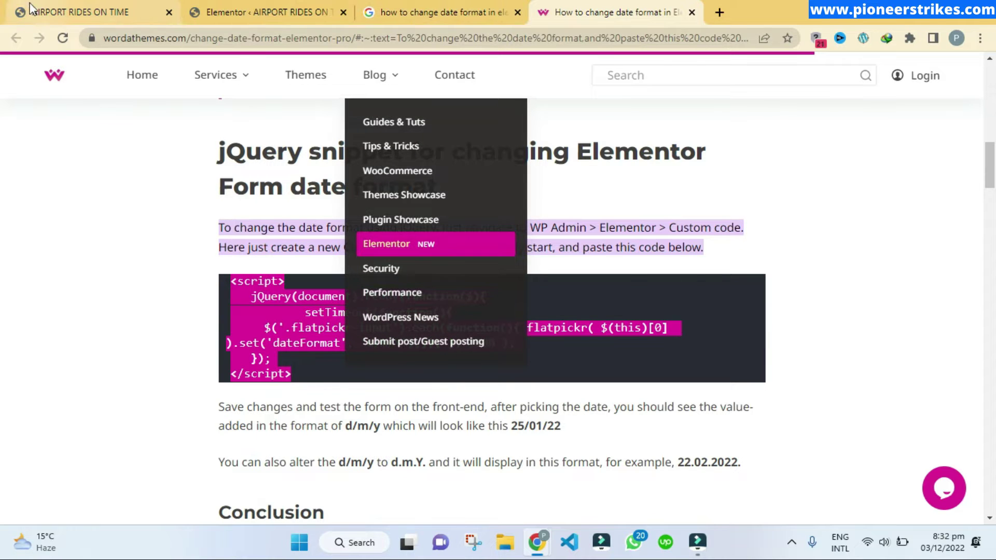
click(267, 10)
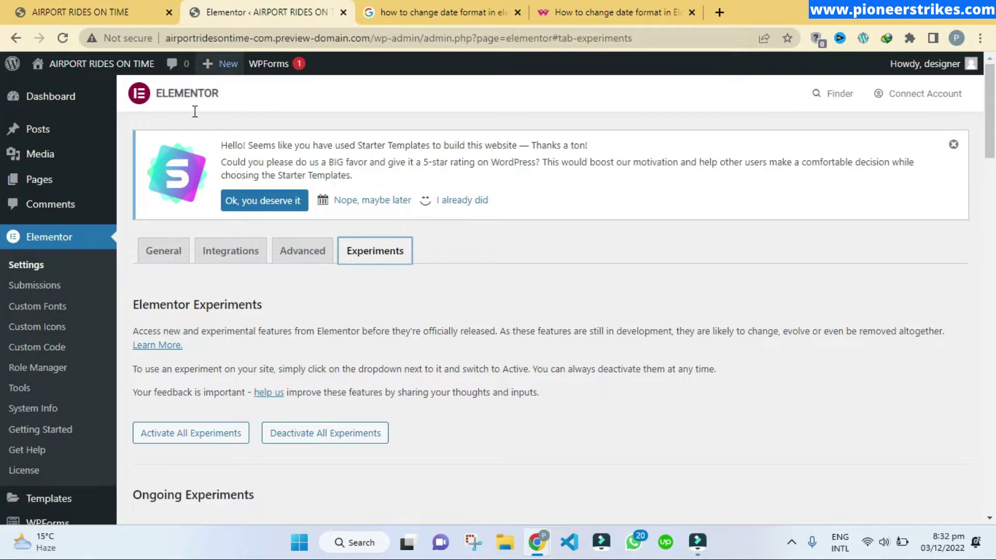
- Add a new Custom Code entry titled 'Date format' located at <body> - Start
click(45, 348)
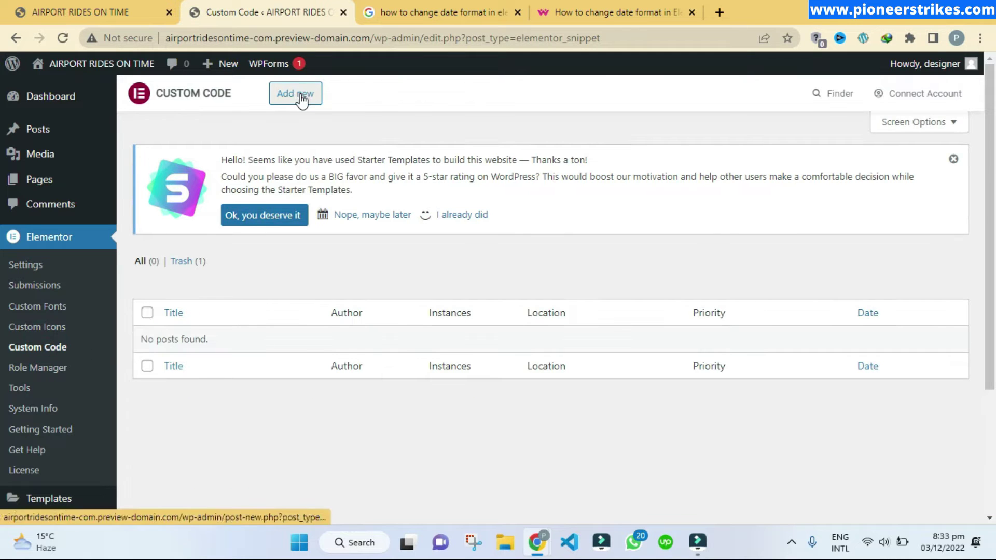
click(294, 93)
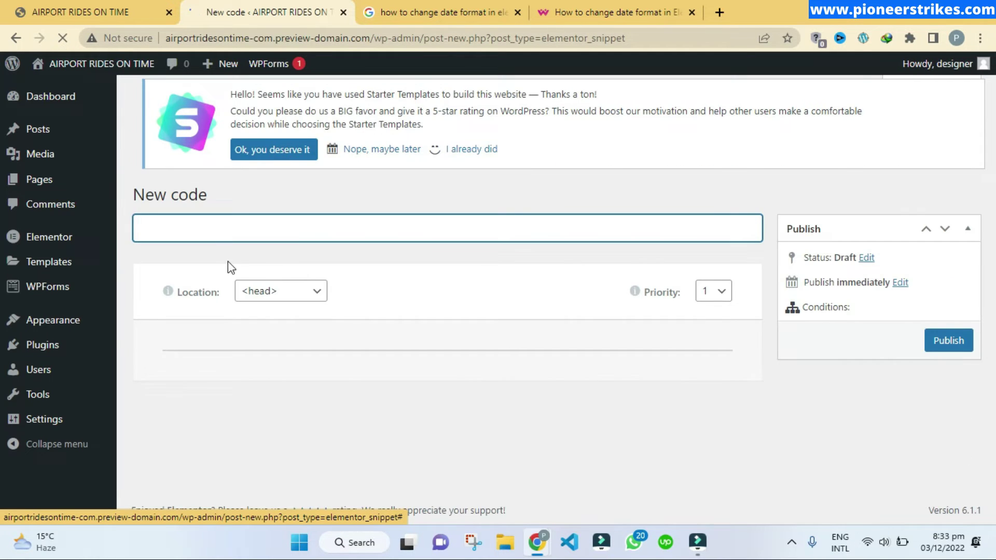
text(Date format)
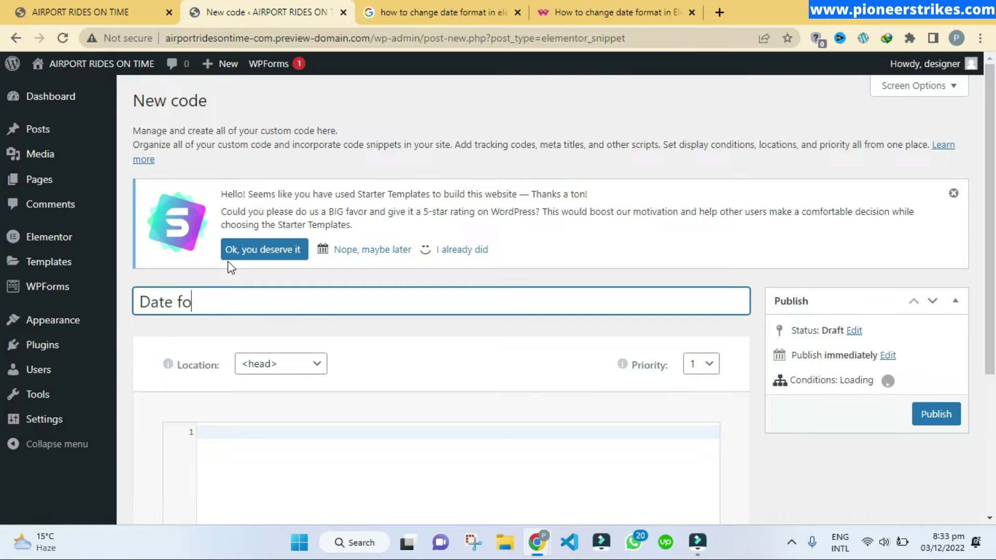
click(289, 365)
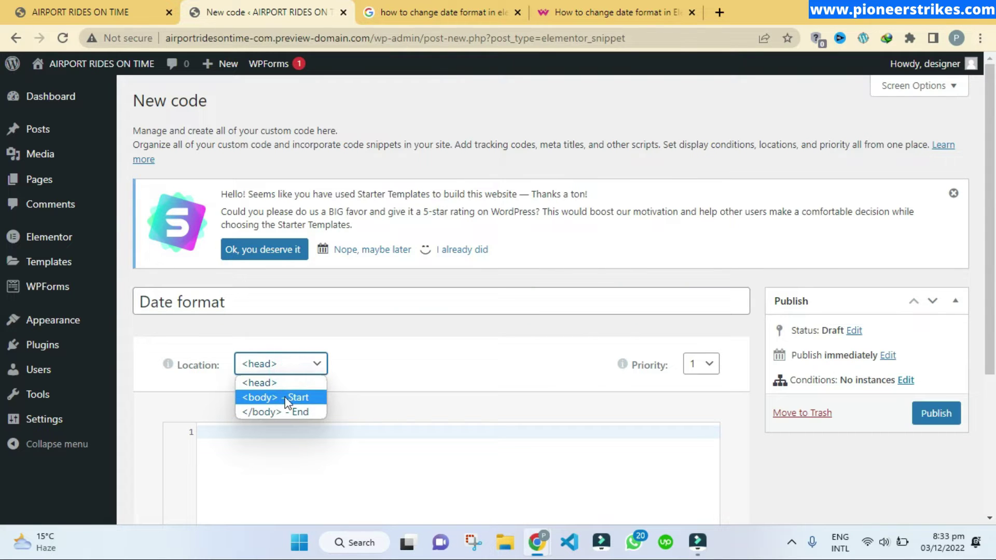
click(272, 398)
- Paste the d/m/Y script into the entry and publish it for the Entire Site
scroll(285, 353, down, 1)
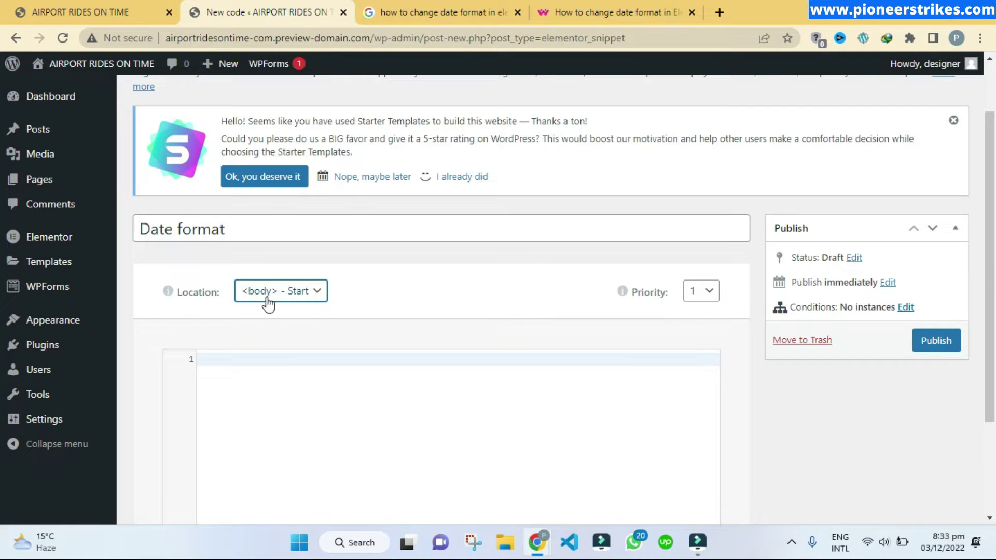
click(253, 363)
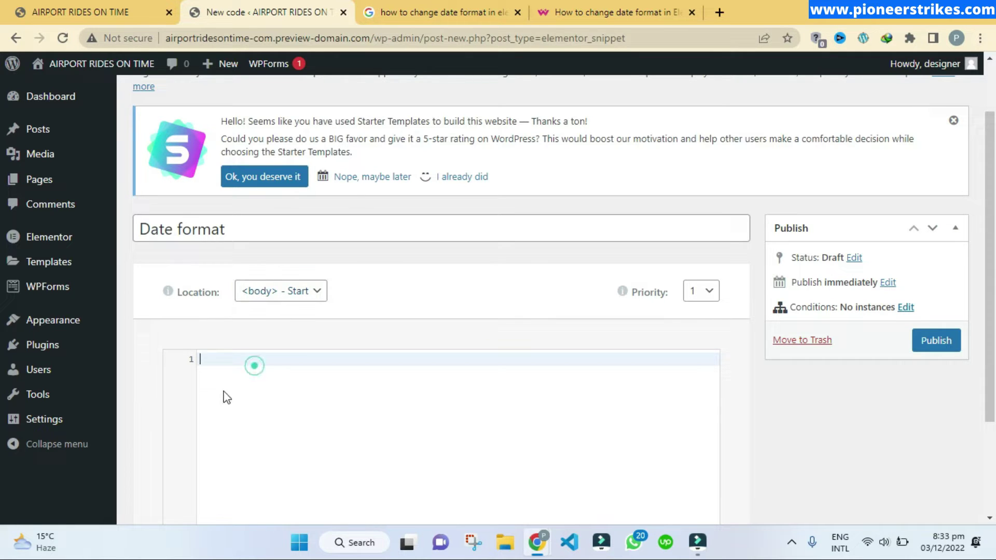
key(ctrl+v)
scroll(278, 344, down, 1)
mouse_move(171, 323)
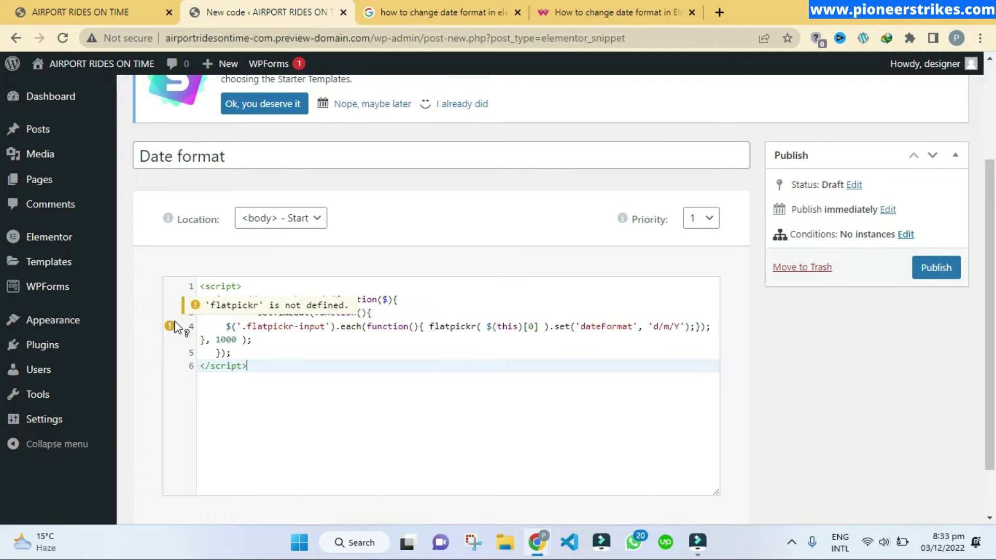
click(930, 271)
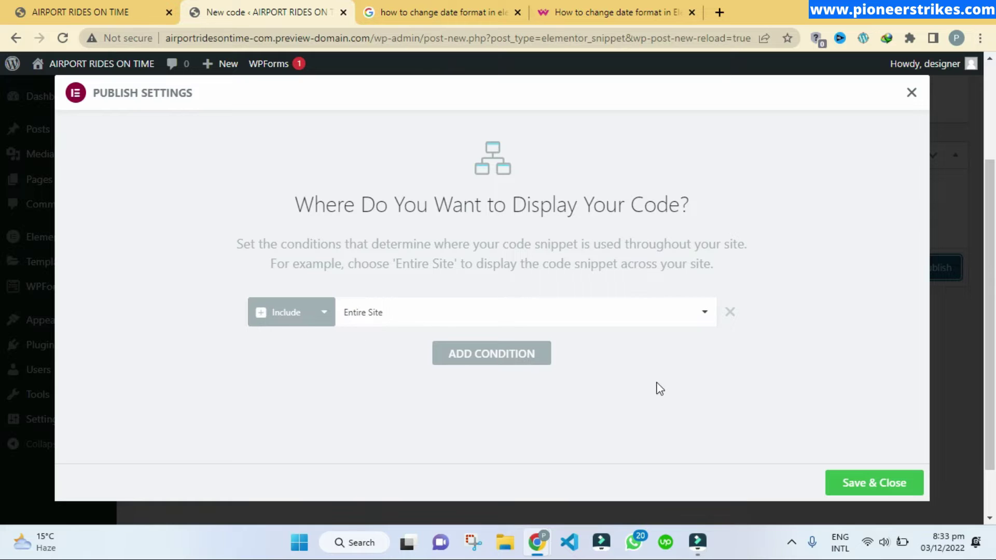
click(865, 488)
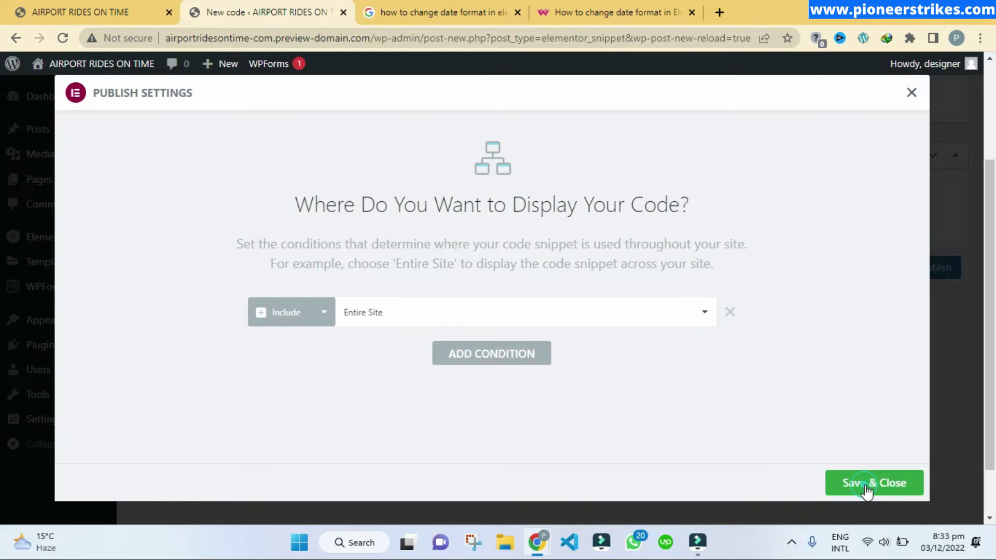
click(912, 94)
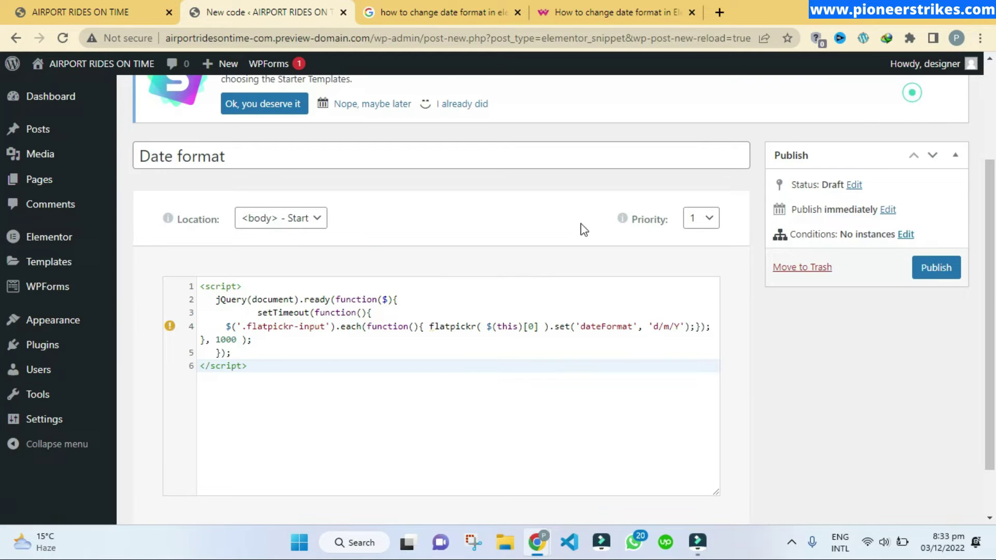
click(241, 377)
click(396, 337)
key(ctrl+4)
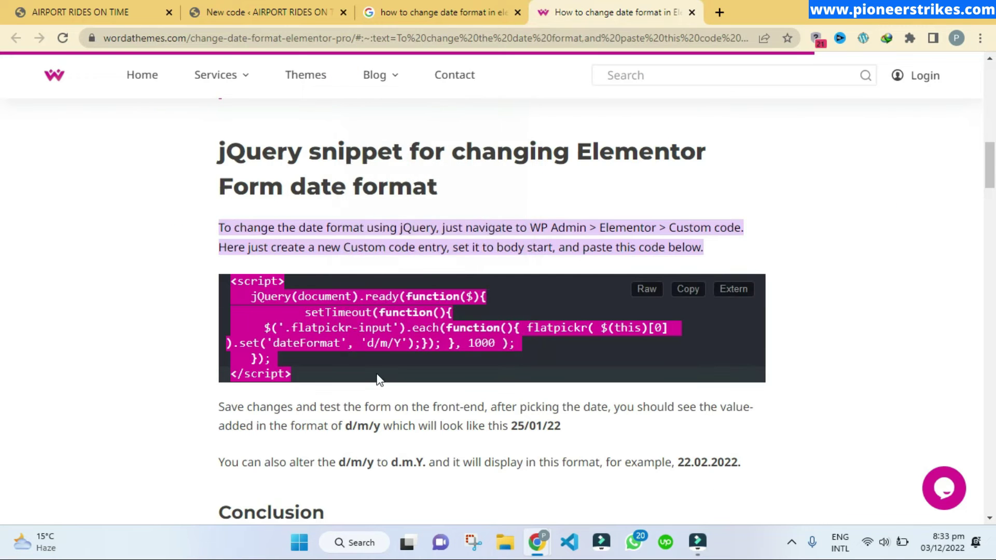
- Close the wordathemes article and move on to the New Zealand Go Online article
click(384, 393)
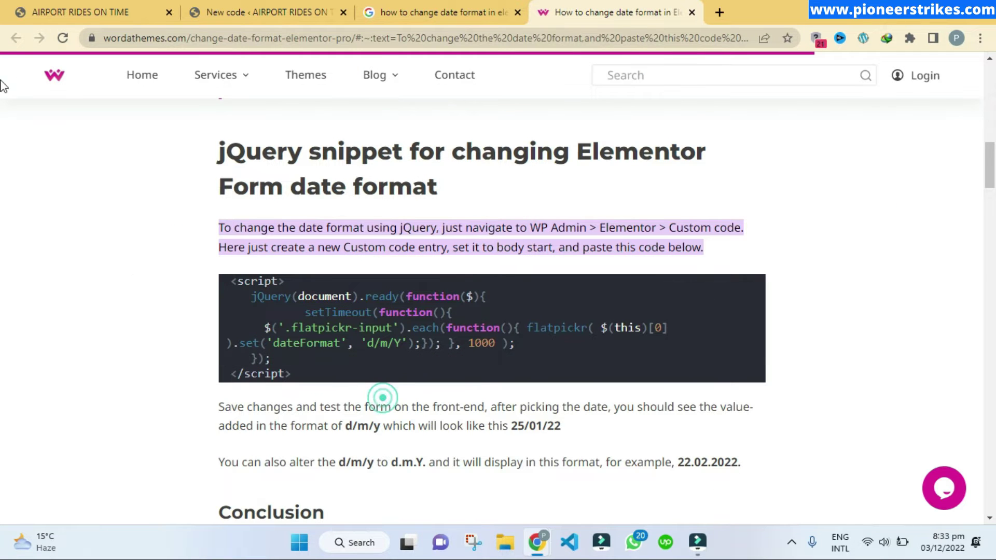
click(454, 11)
click(690, 10)
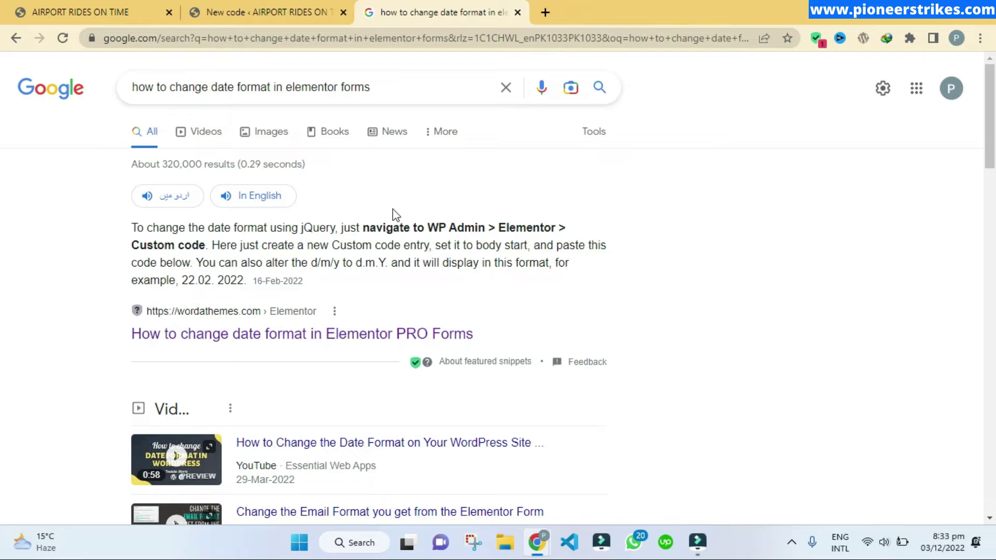
scroll(349, 307, down, 7)
scroll(350, 303, down, 1)
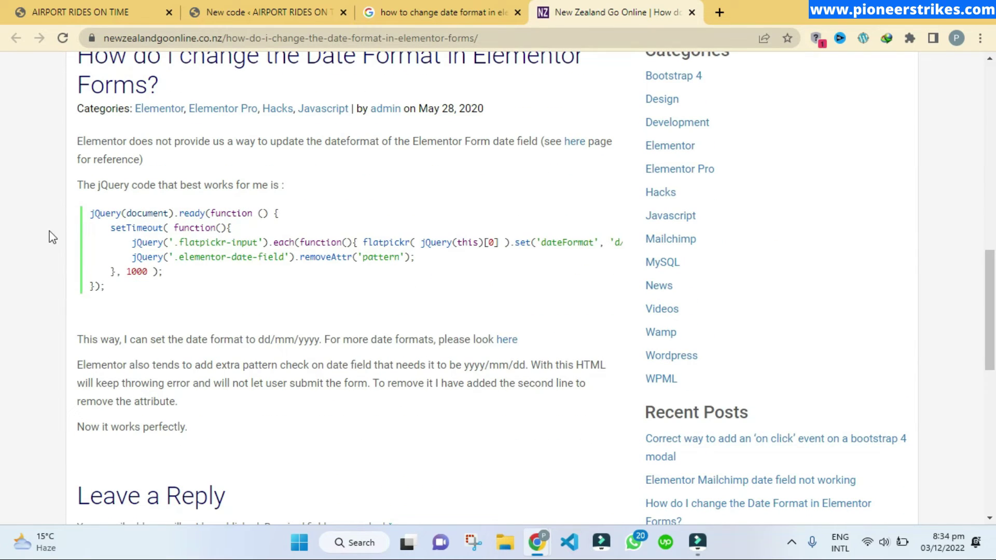
- Inspect its dd/mm/yyyy jQuery snippet, then close it and scroll the results to the GitHub issue
drag(88, 213, 103, 293)
click(235, 319)
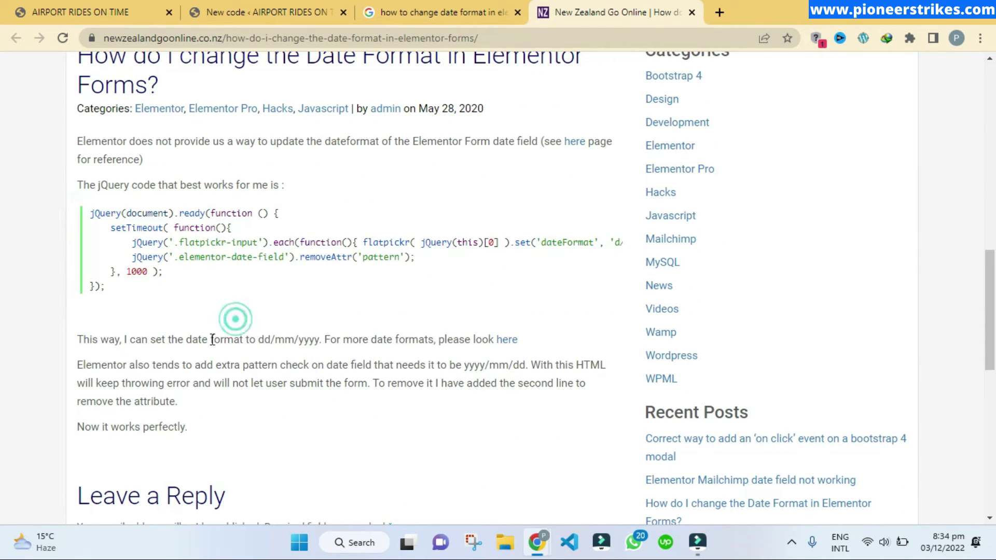
click(120, 291)
click(298, 358)
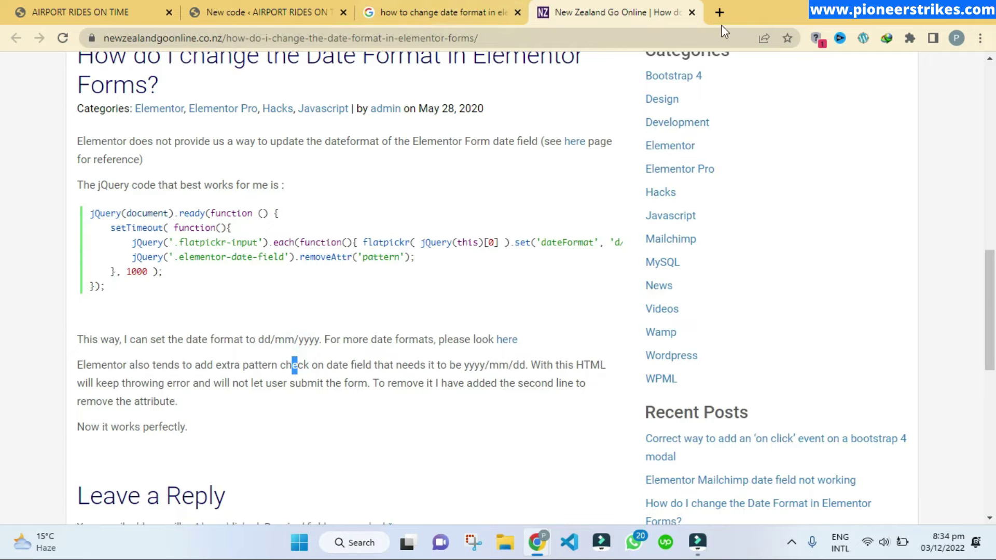
click(691, 12)
scroll(194, 229, down, 5)
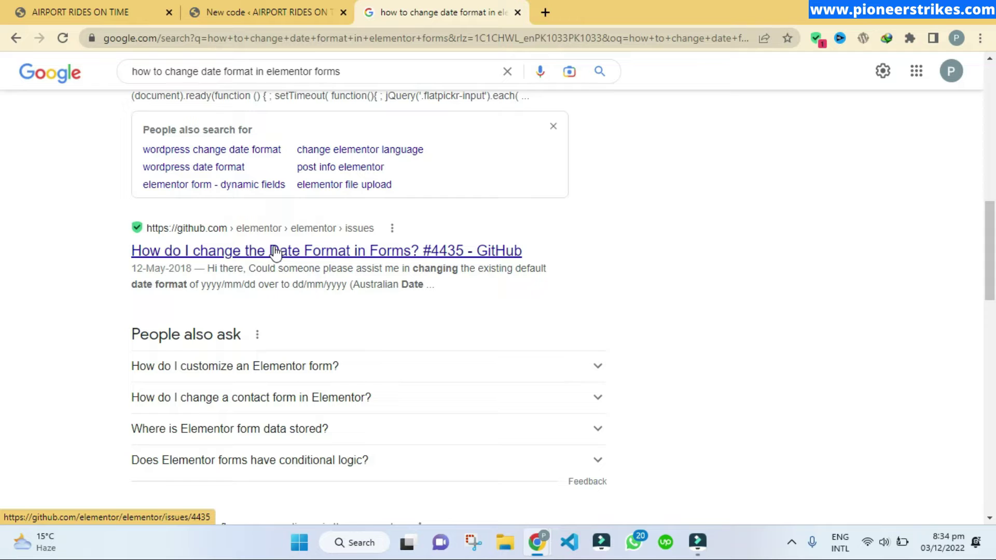
- Open GitHub issue #4435 and read through its code samples
click(285, 253)
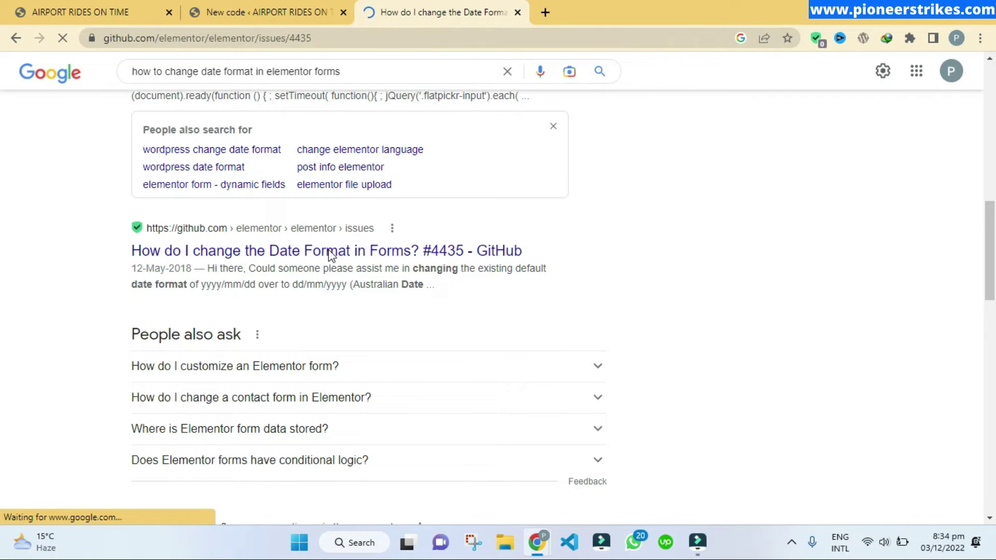
scroll(251, 302, down, 5)
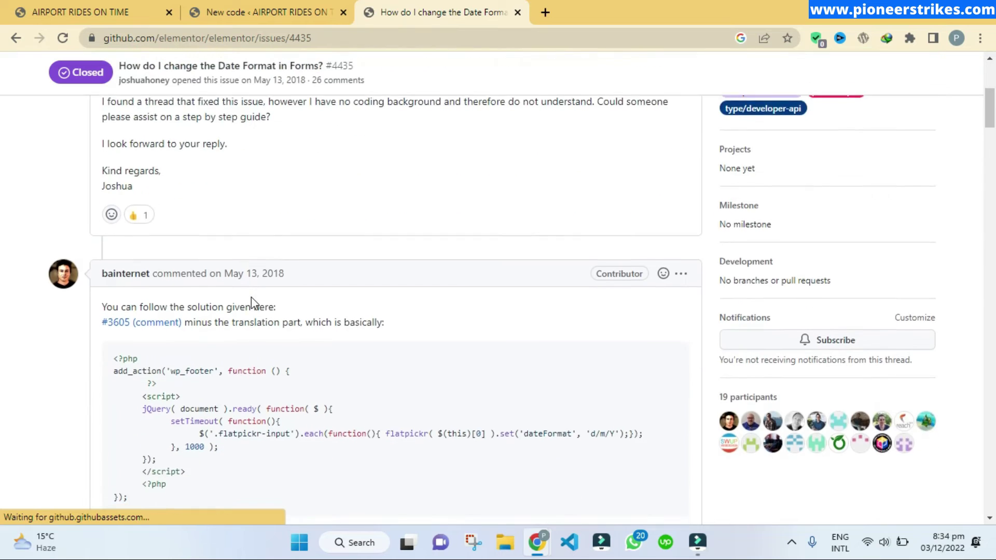
scroll(253, 302, down, 3)
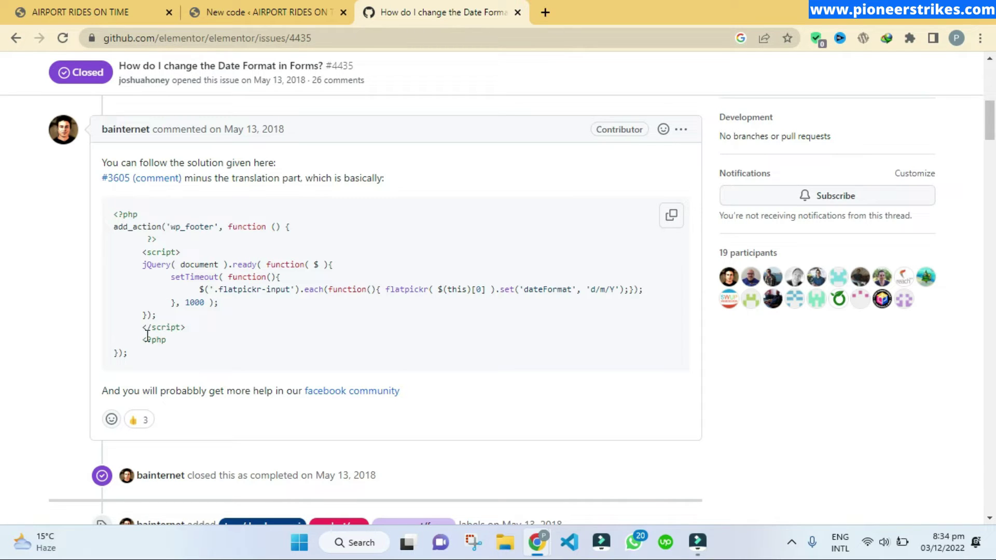
scroll(148, 336, down, 2)
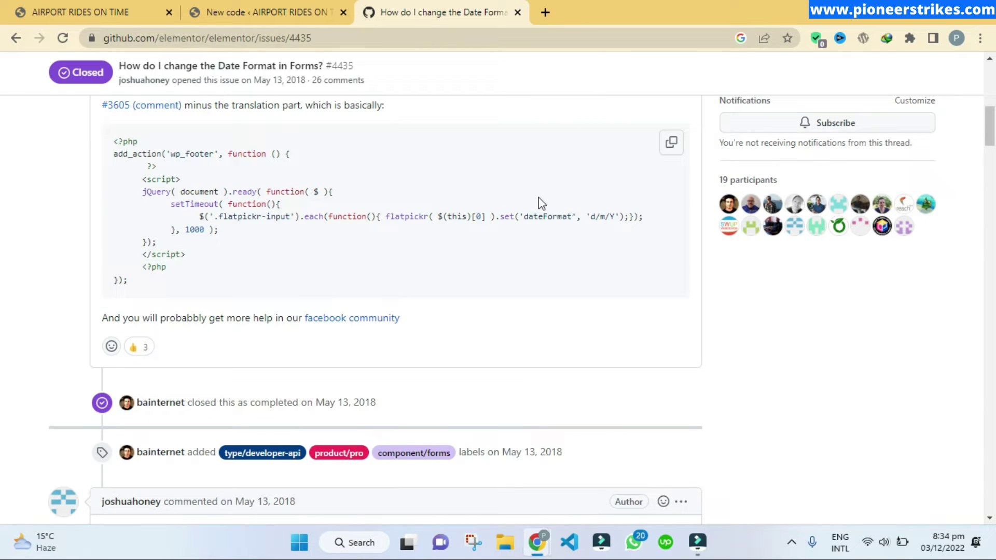
scroll(115, 162, down, 2)
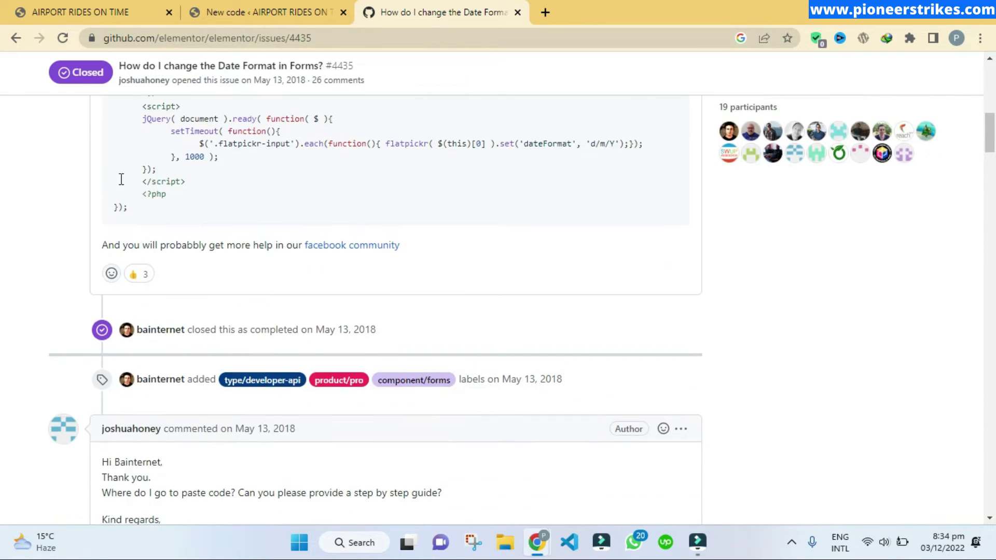
scroll(123, 178, up, 2)
drag(263, 260, 82, 137)
click(117, 173)
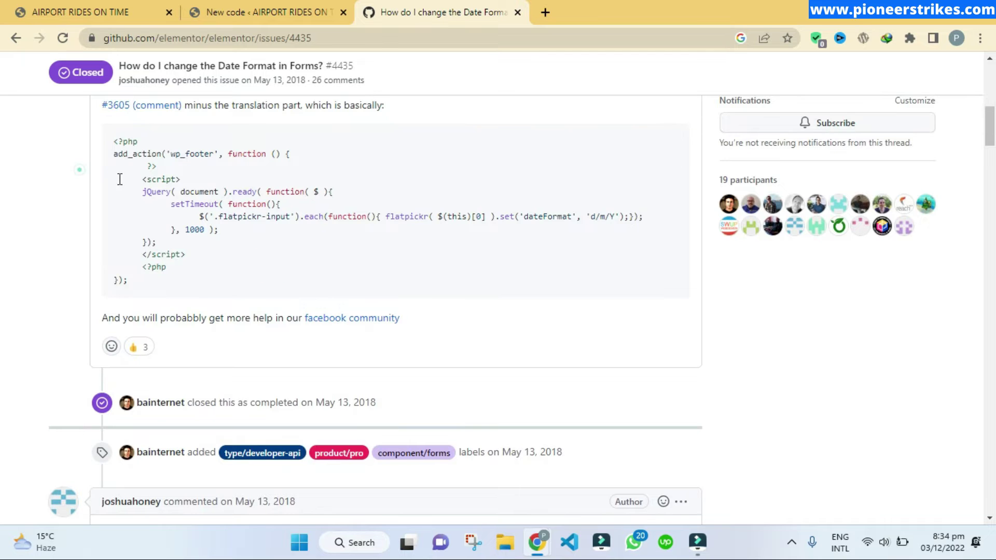
scroll(109, 257, up, 4)
drag(102, 273, 166, 413)
scroll(215, 369, up, 8)
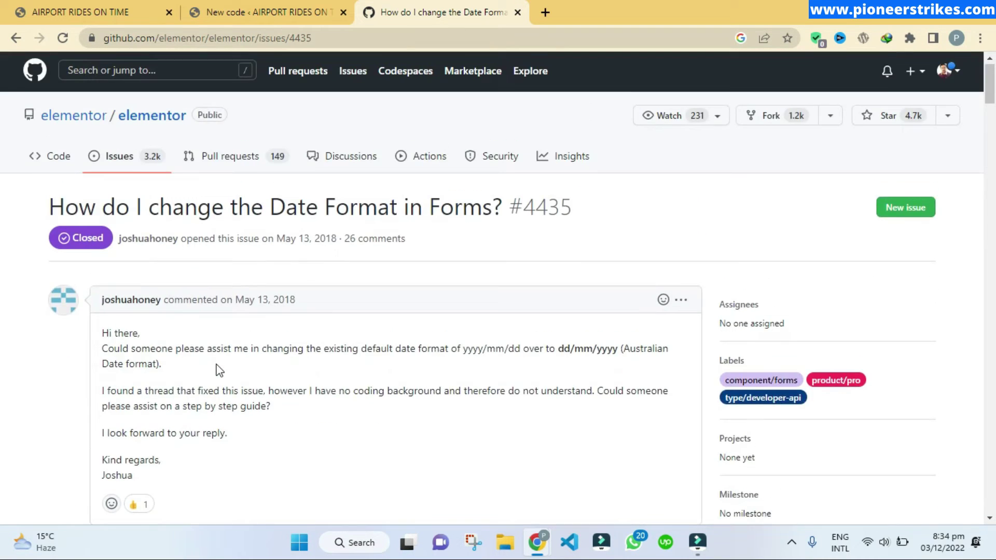
scroll(216, 369, down, 15)
click(261, 216)
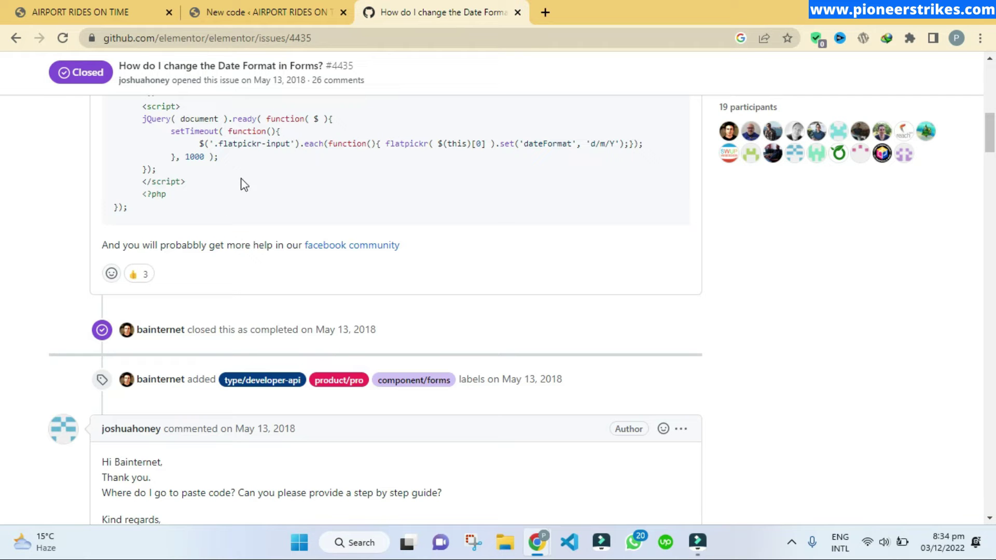
- Locate the flatpickr dateFormat line in the issue's code and glance at the WordPress snippet
scroll(218, 190, down, 5)
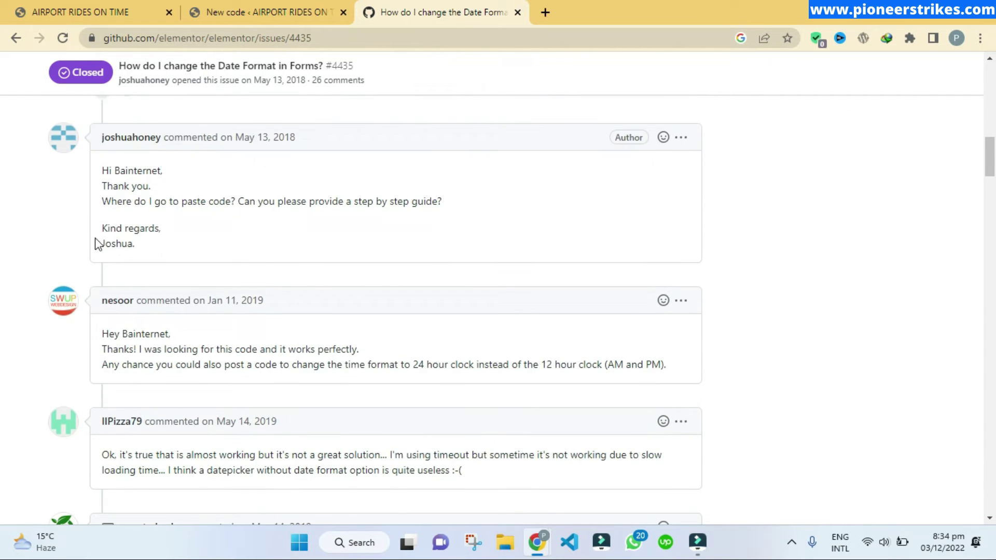
scroll(97, 244, down, 11)
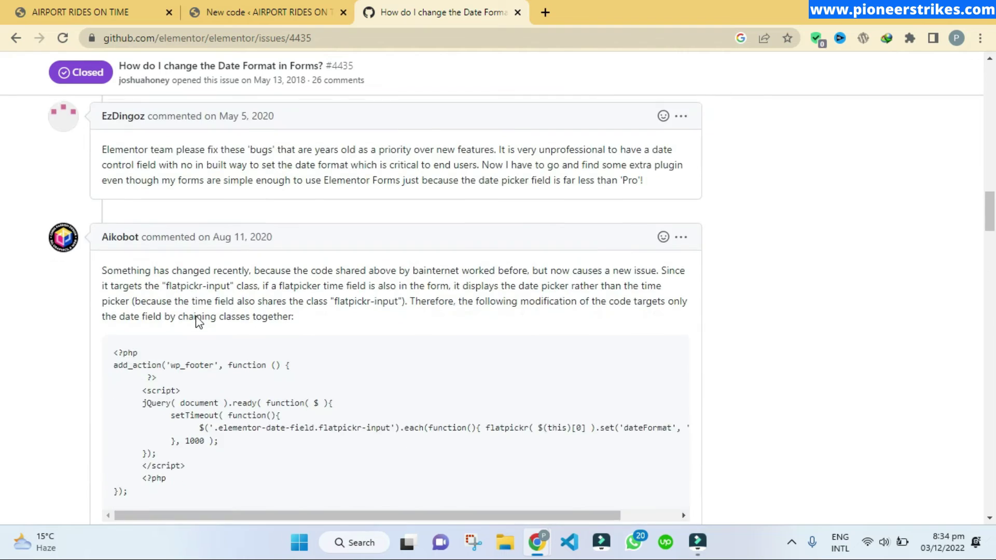
scroll(197, 321, down, 4)
scroll(196, 320, up, 1)
scroll(196, 320, down, 4)
scroll(187, 322, up, 4)
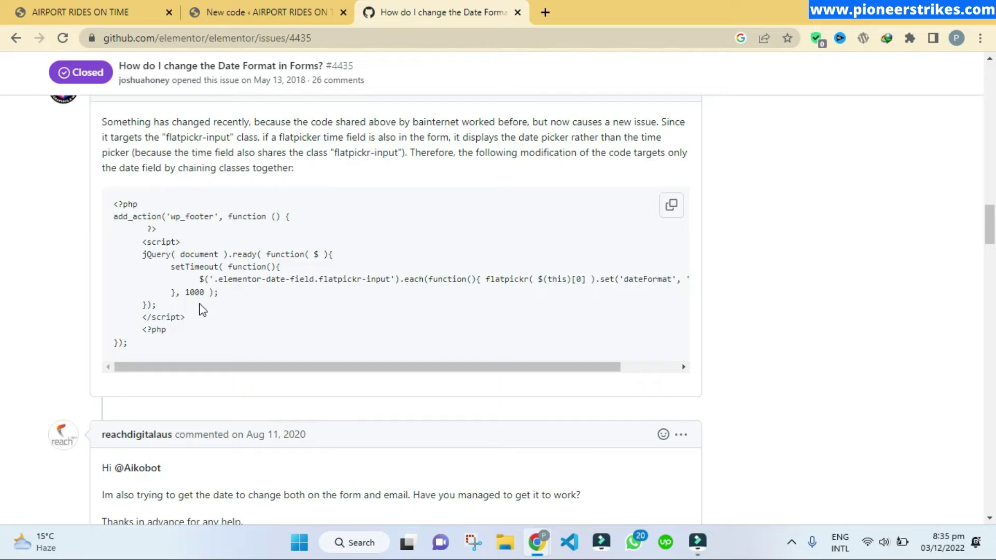
scroll(269, 307, up, 15)
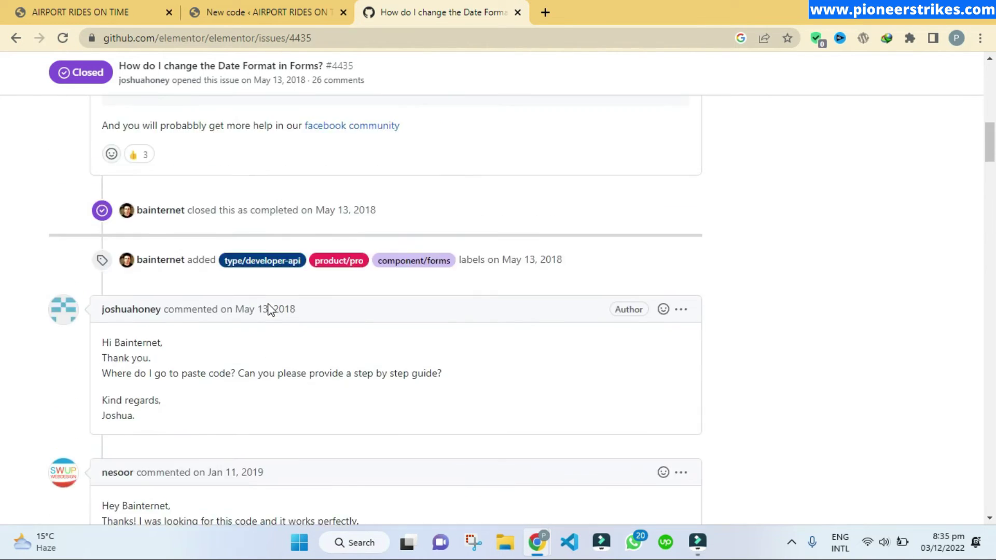
scroll(269, 308, up, 6)
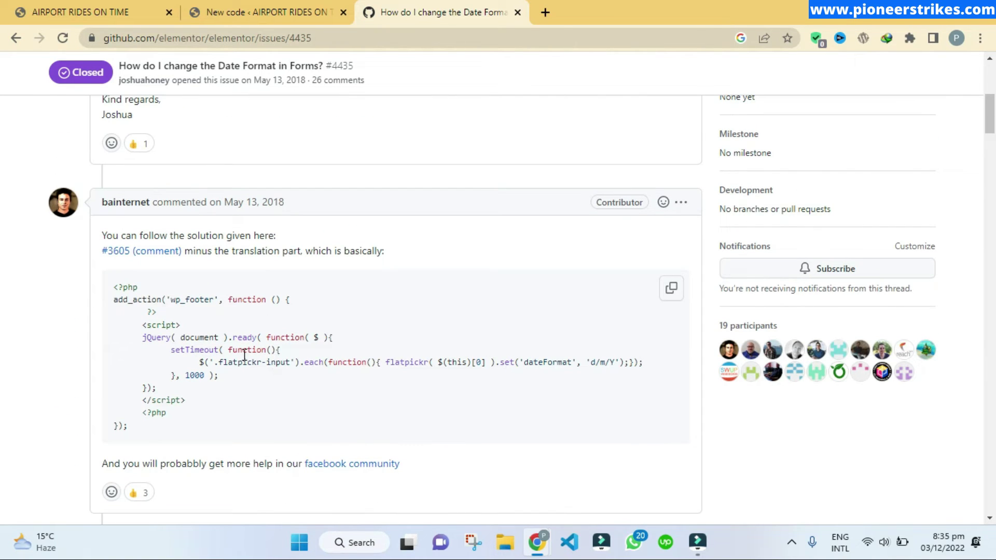
drag(214, 362, 288, 361)
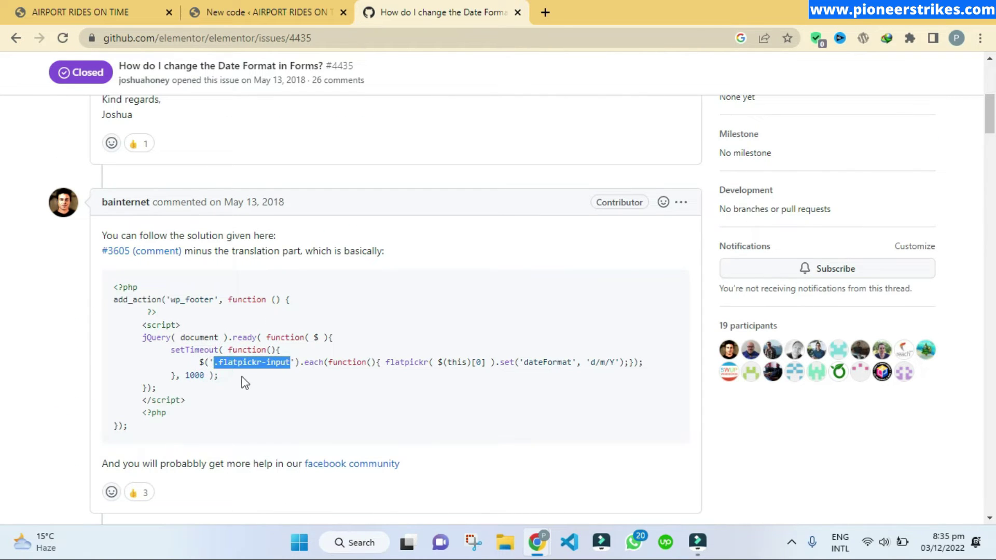
triple_click(266, 361)
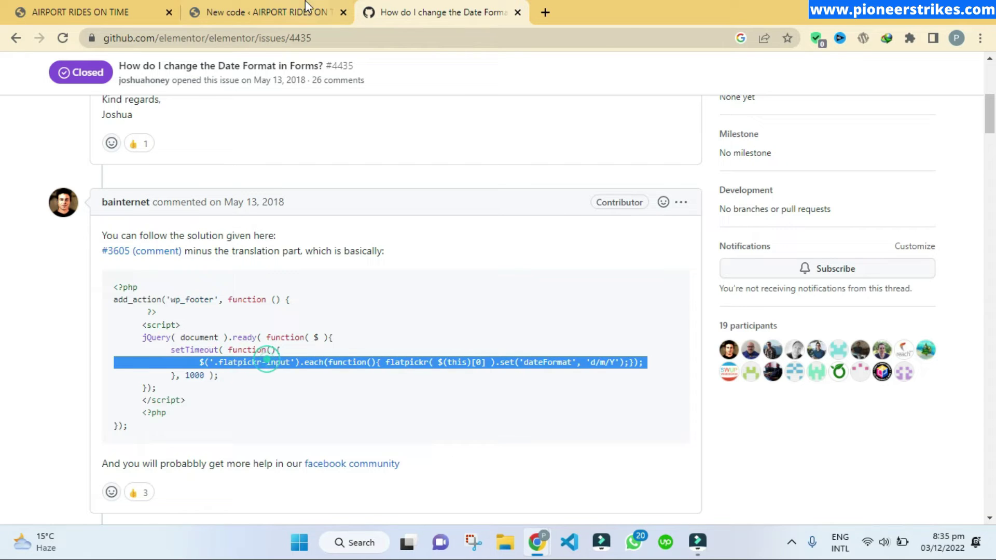
click(310, 10)
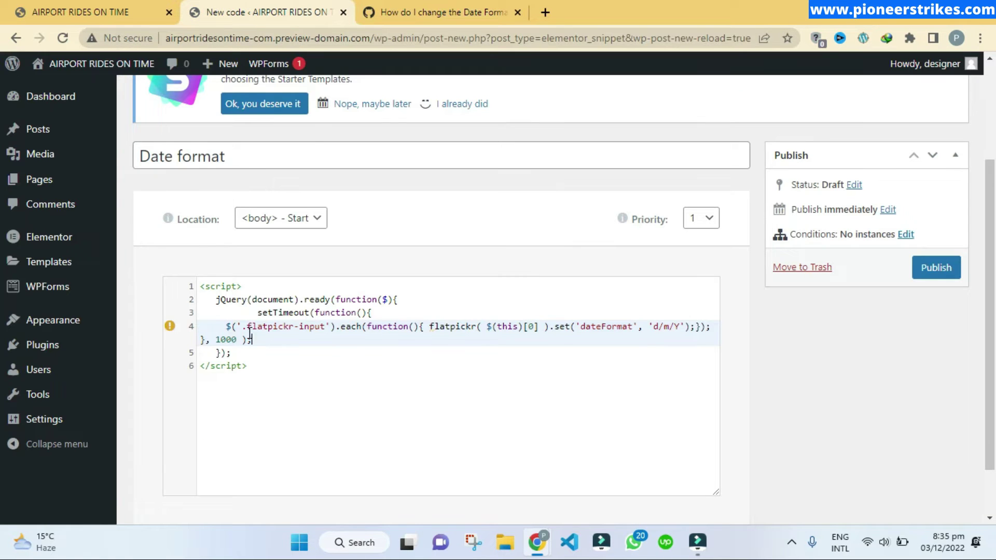
mouse_move(171, 328)
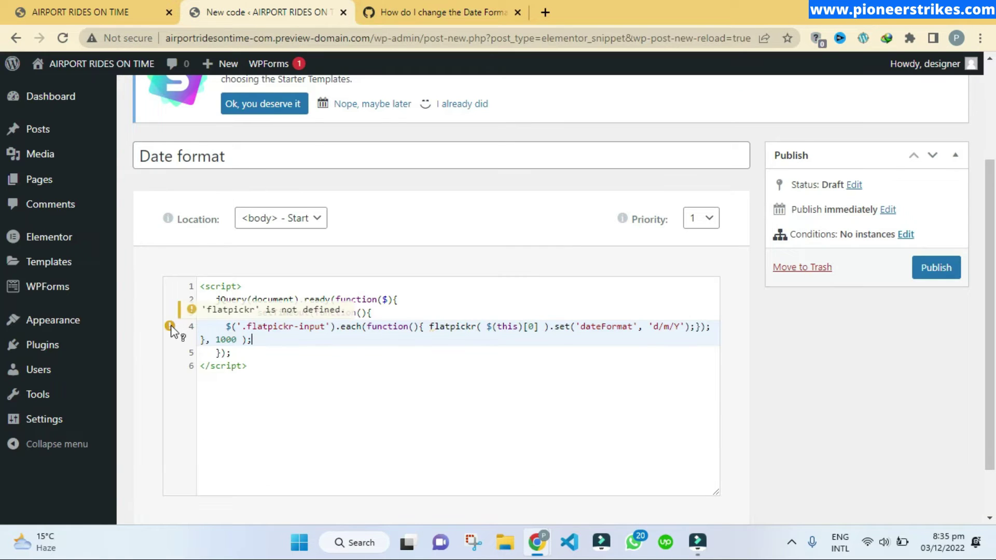
- Back on the issue, copy the modified <script> code with the elementor-date-field selector
click(451, 12)
scroll(363, 295, down, 10)
scroll(366, 296, down, 5)
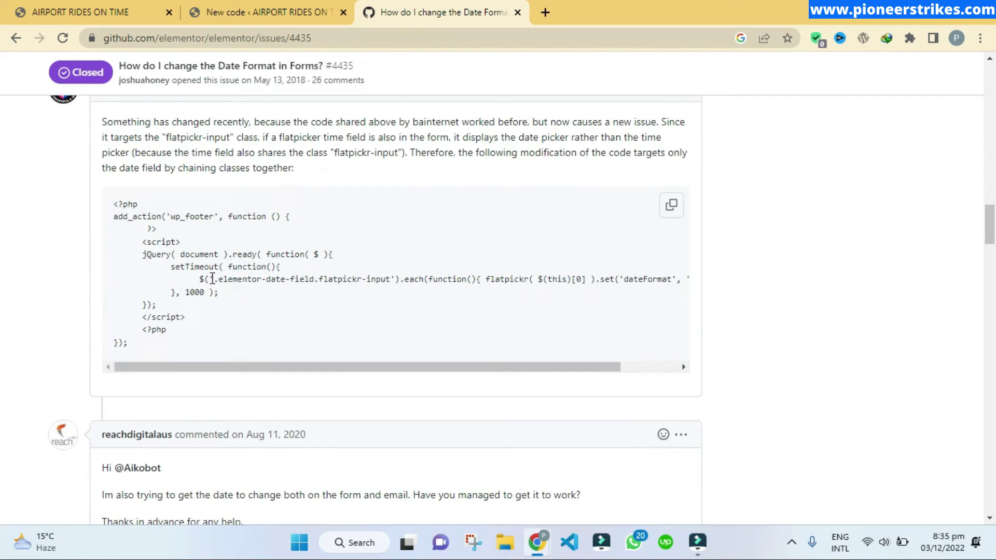
drag(209, 279, 391, 279)
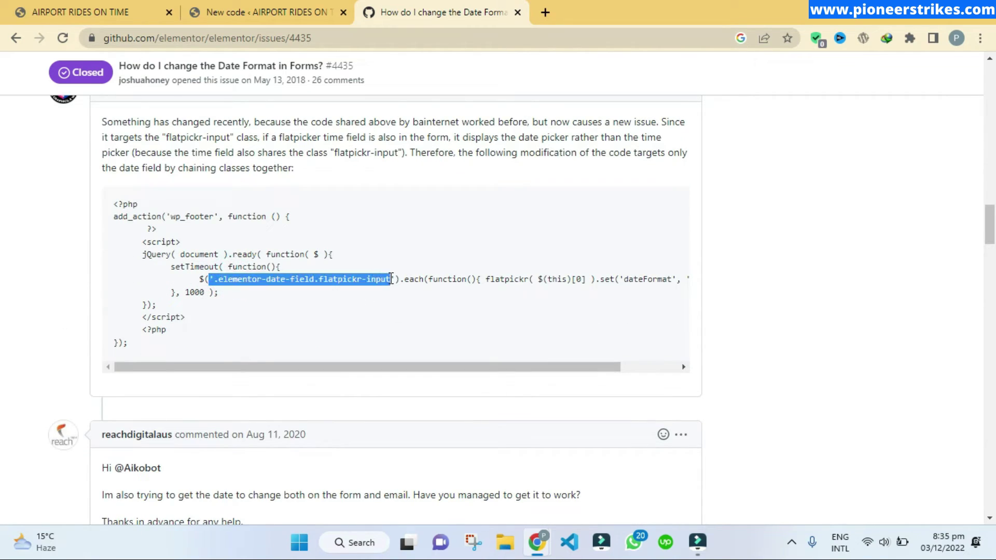
click(203, 292)
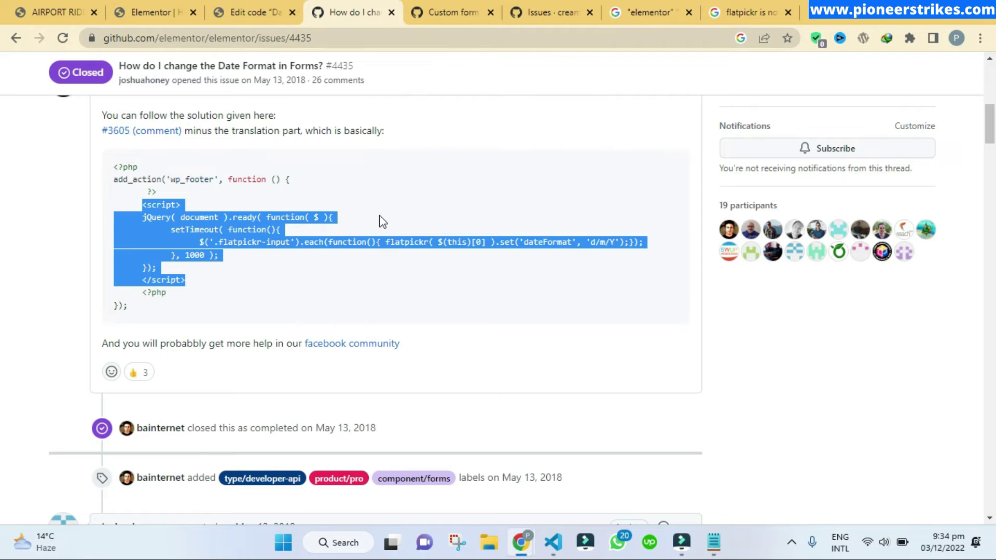
right_click(178, 228)
click(216, 241)
- Paste the GitHub script into the 'Date format' code editor
click(260, 10)
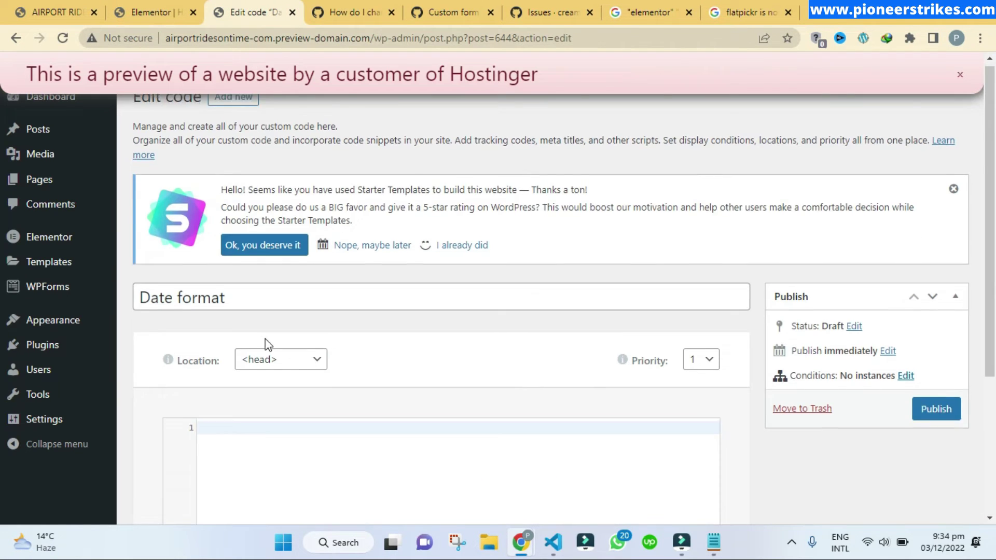
scroll(267, 345, down, 4)
click(278, 265)
key(ctrl+v)
click(318, 300)
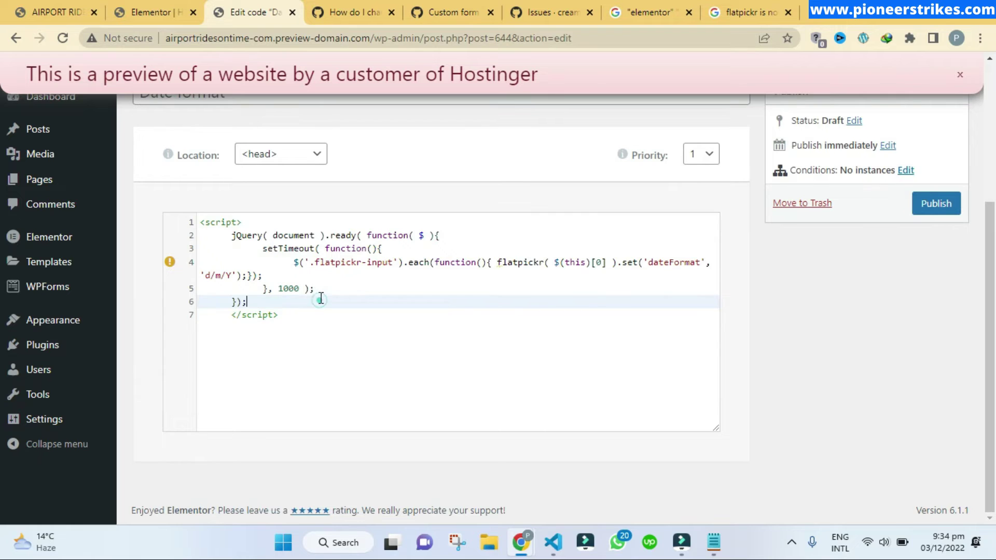
- Set the location to <head> with priority 1 and publish the snippet
click(279, 153)
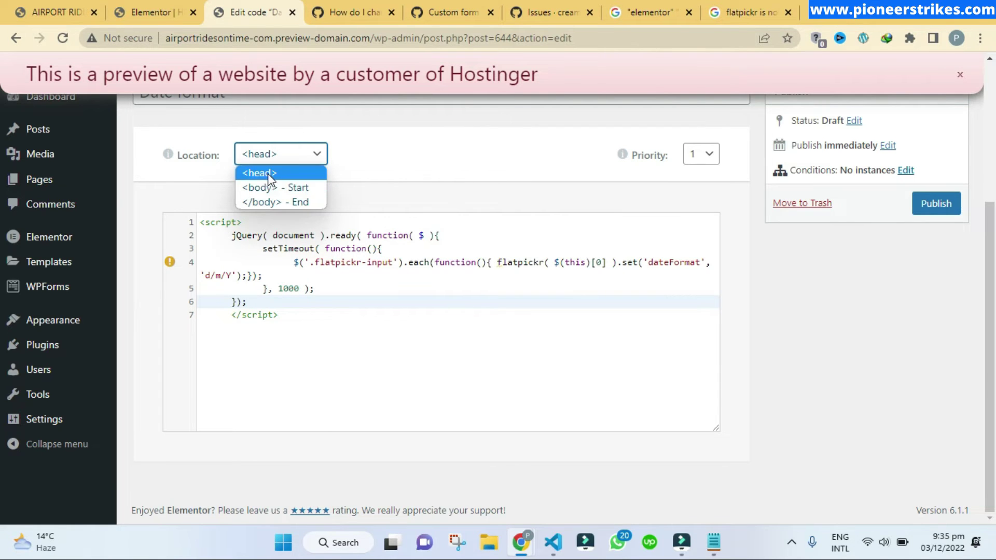
click(267, 174)
click(693, 156)
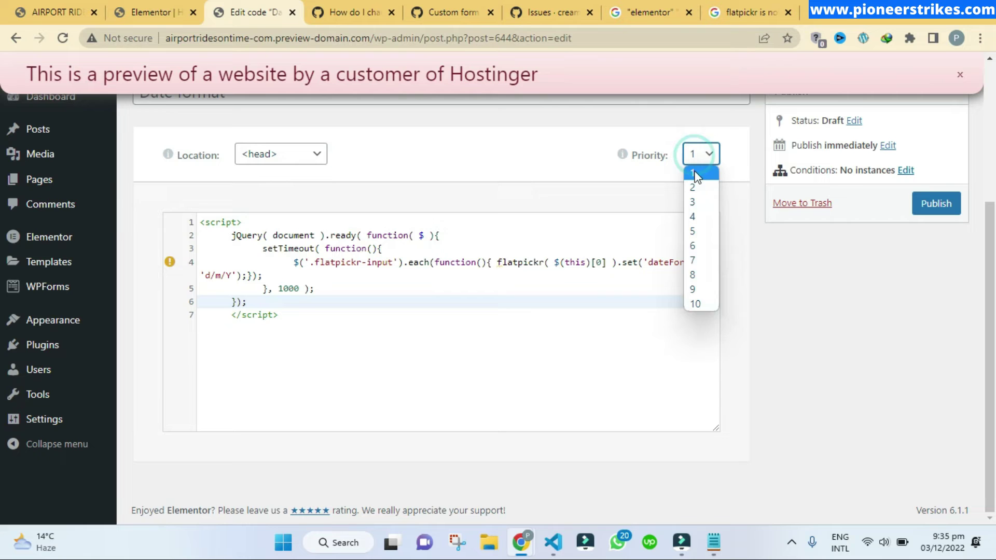
click(695, 177)
click(922, 207)
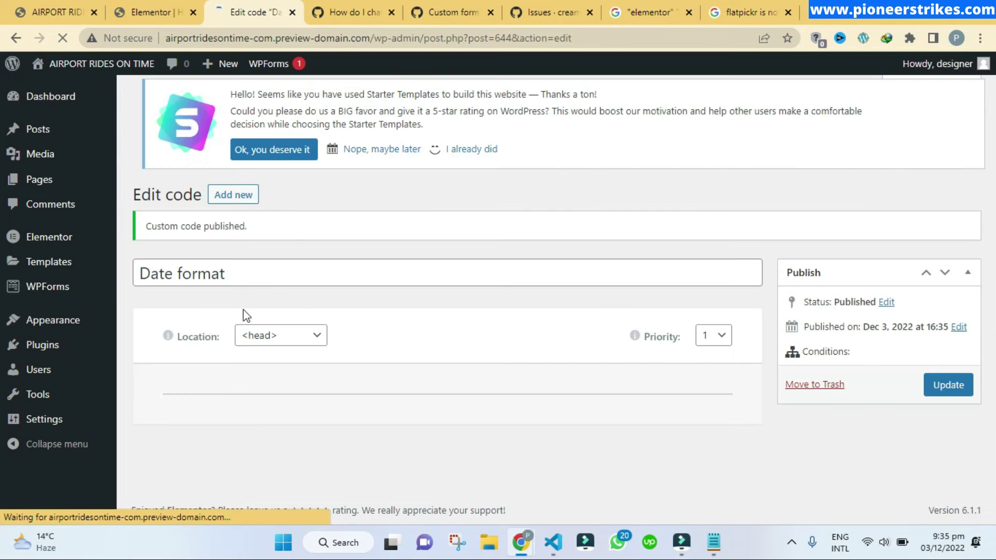
scroll(332, 277, down, 3)
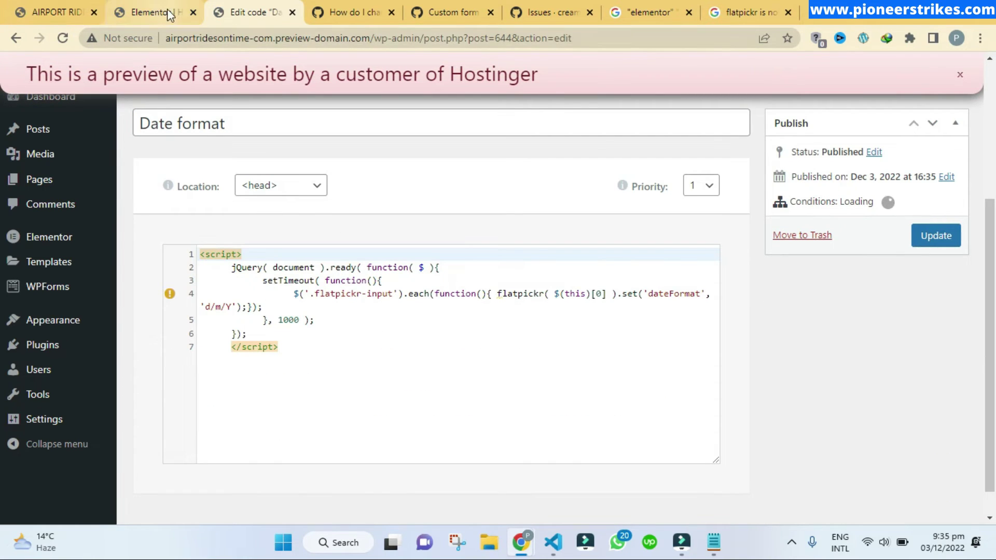
- Visit the live site and pick 8 December as the One Way Trip Pick Up Date, showing 08/12/2022
click(811, 19)
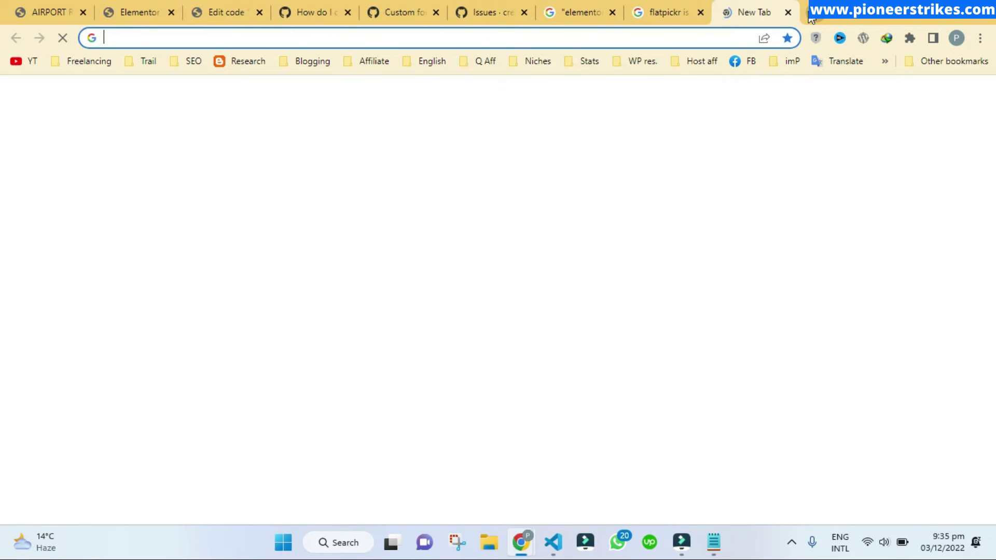
click(200, 10)
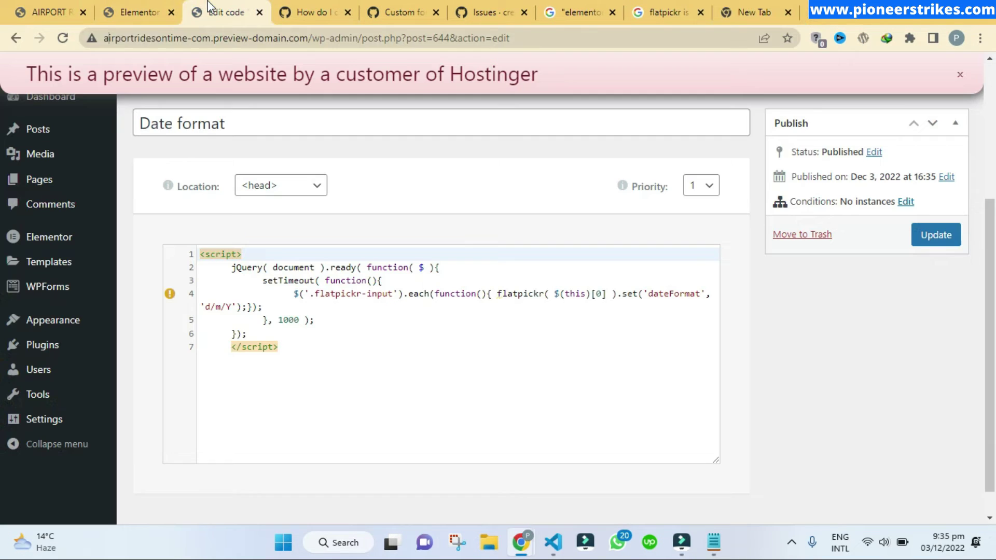
click(960, 74)
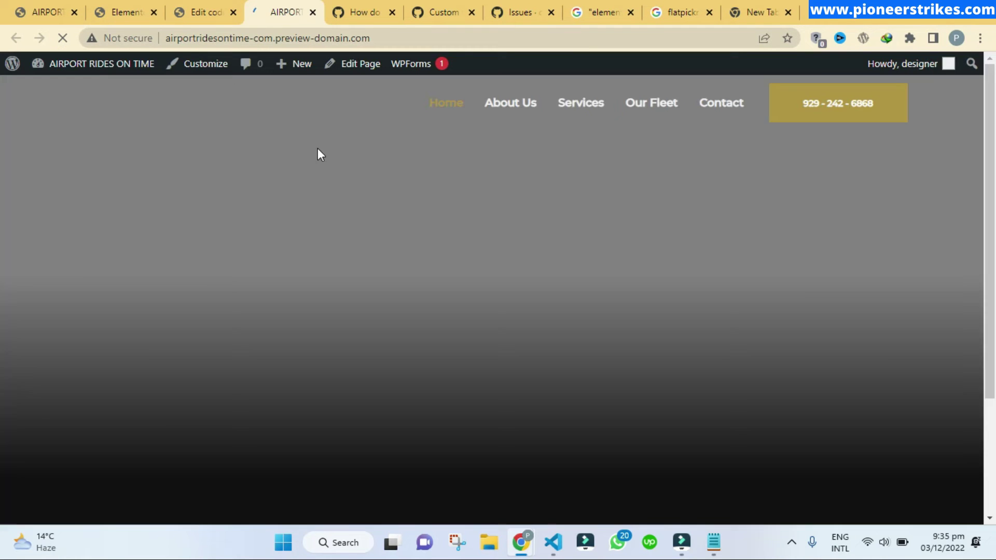
scroll(263, 177, down, 10)
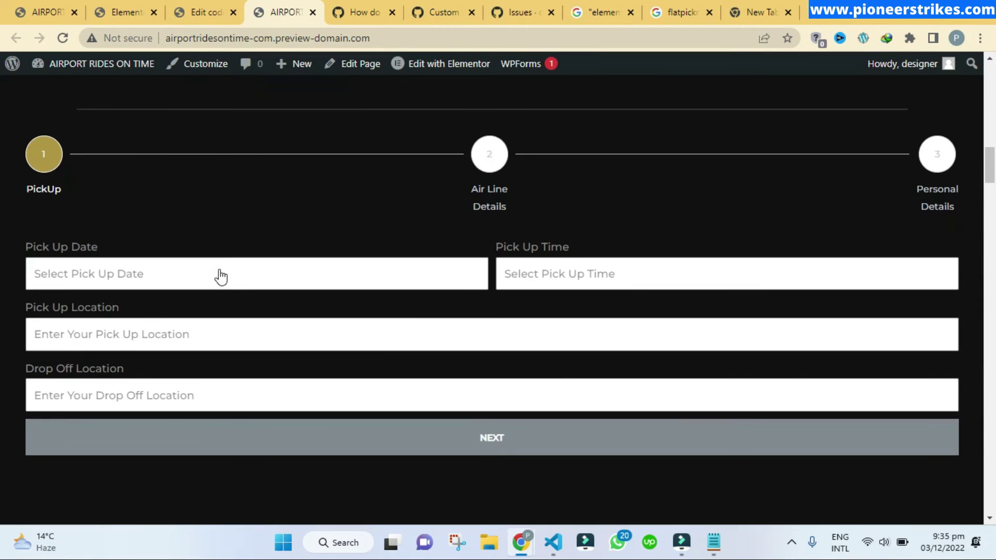
click(221, 275)
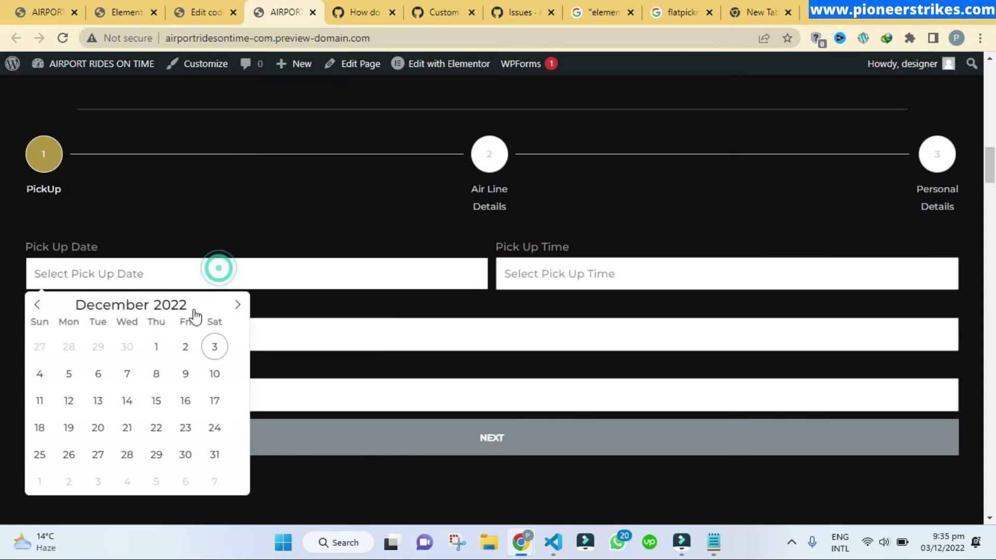
click(157, 376)
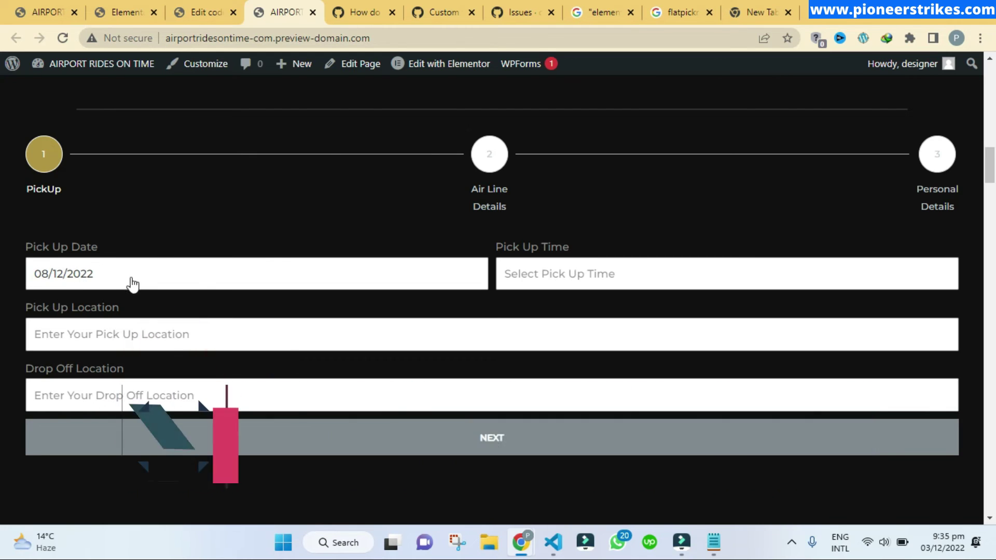
- Edit the 'Date format' snippet's dateFormat from 'd/m/Y' to 'Y/m/d' and update it
click(205, 12)
click(400, 364)
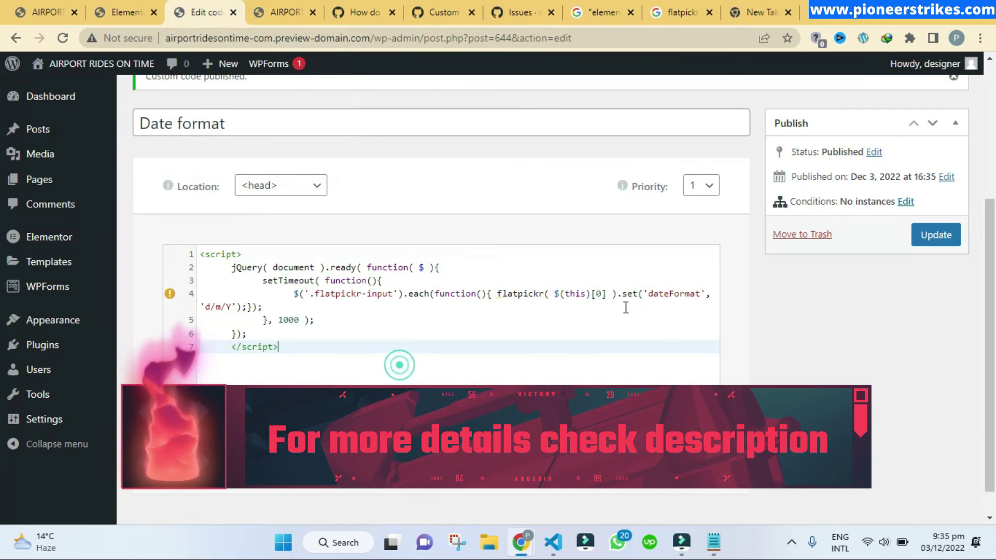
drag(232, 310, 209, 311)
click(210, 310)
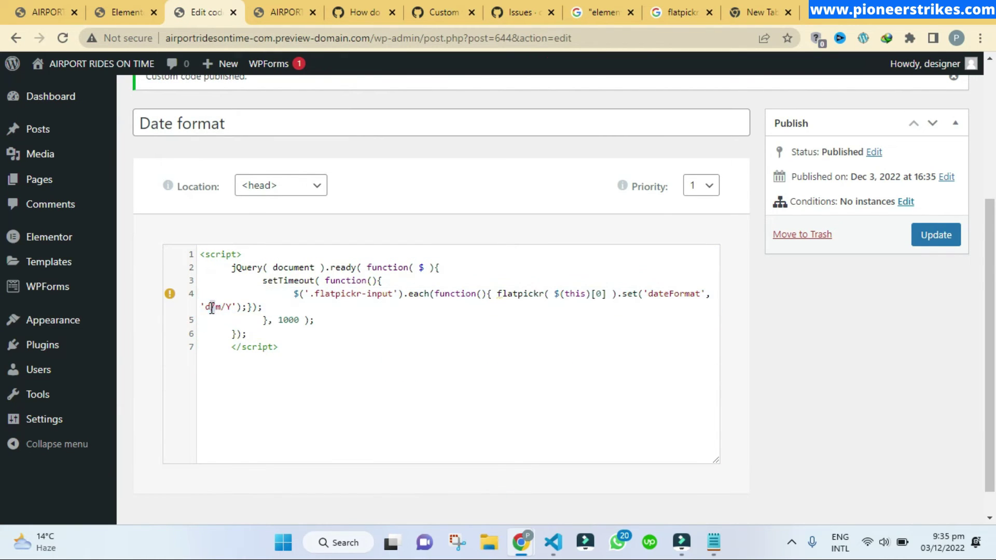
double_click(208, 310)
text(Y)
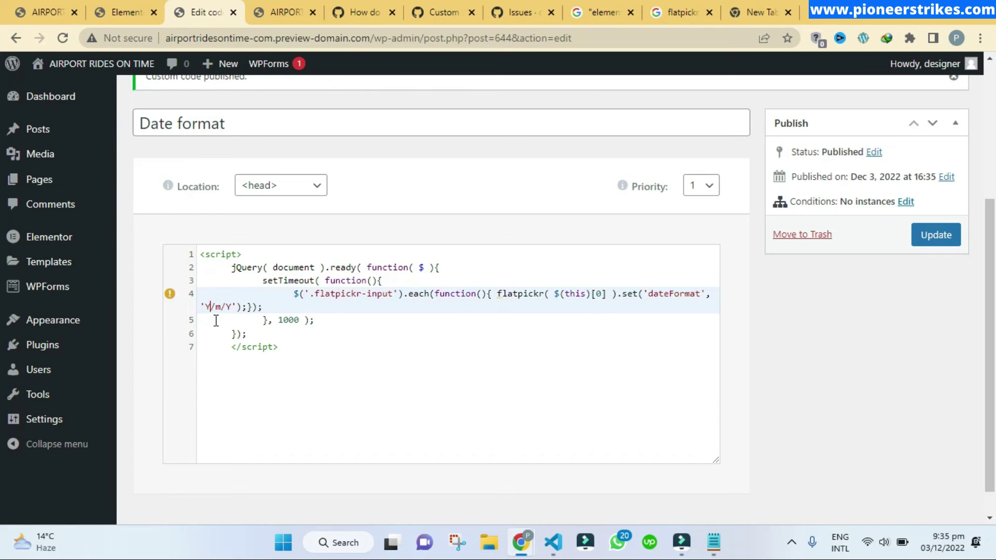
double_click(232, 308)
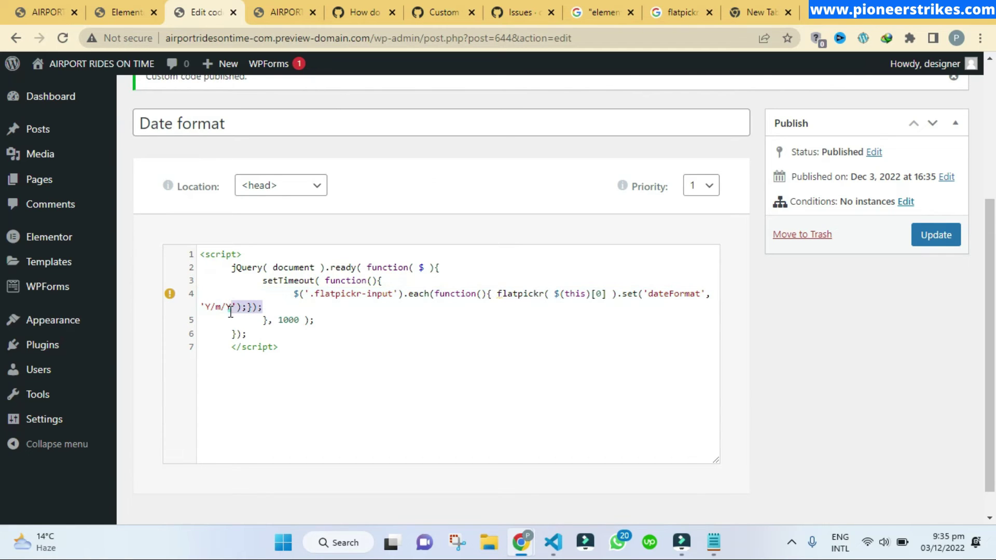
text(d)
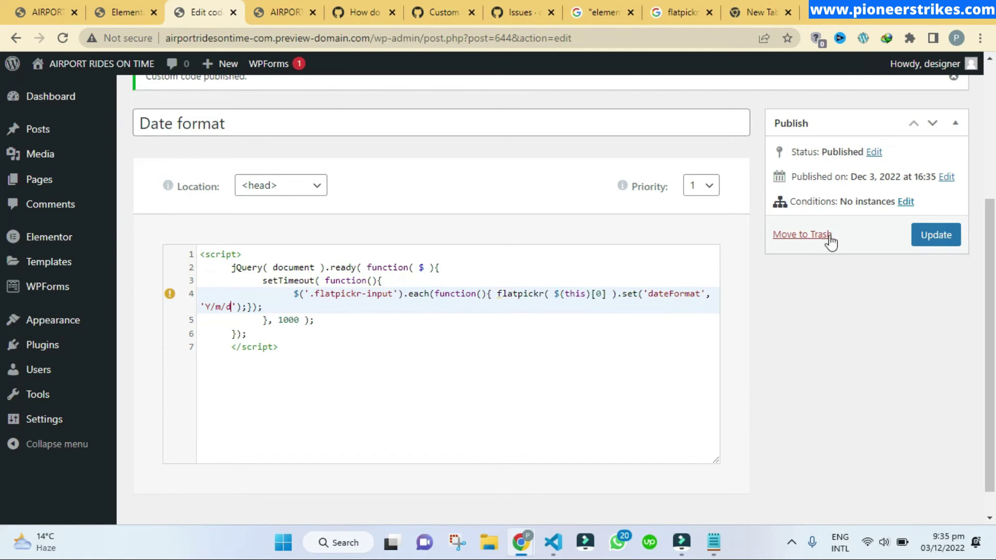
click(926, 234)
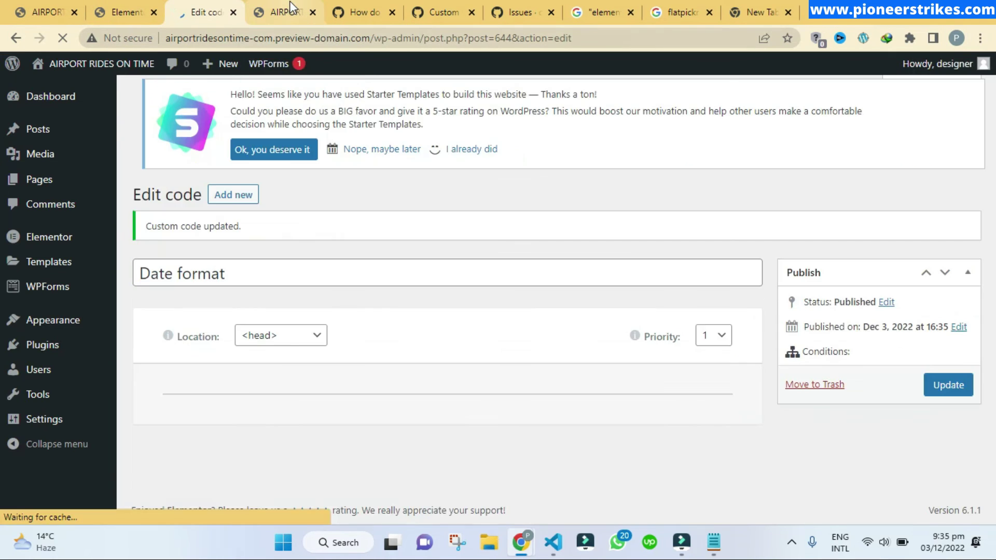
- Reload the booking form and pick 1 December as Pick Up Date, now showing 2022/12/01
click(286, 12)
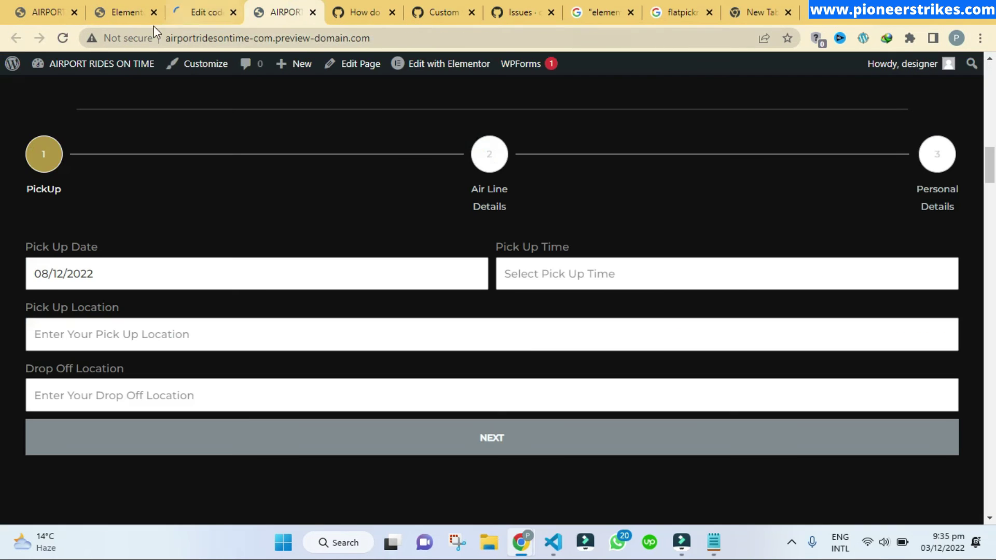
click(62, 39)
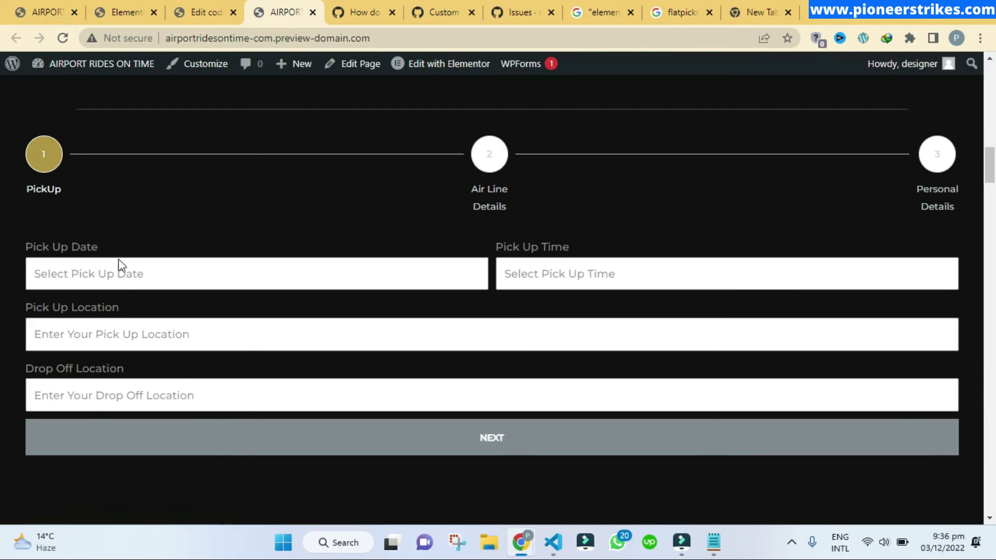
click(125, 270)
click(156, 345)
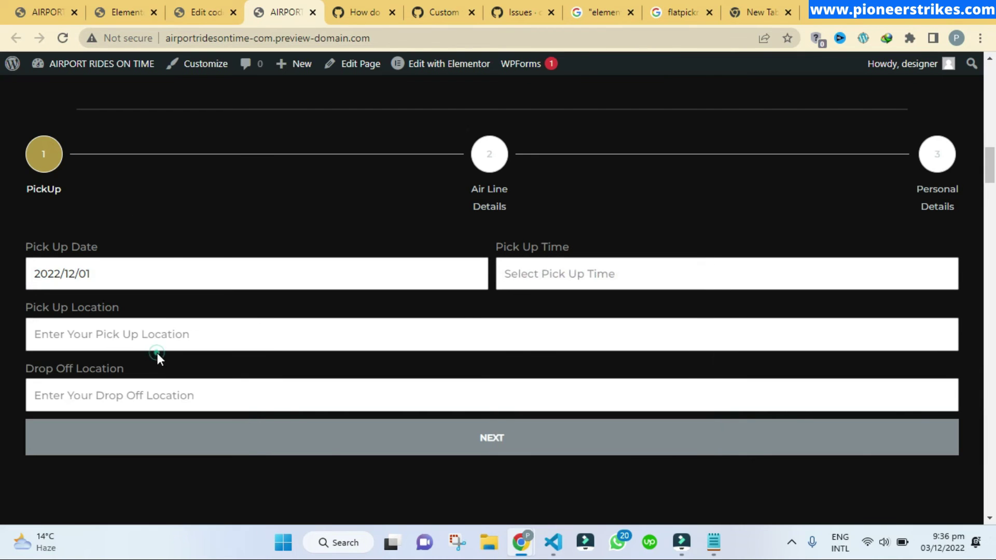
- Swap the snippet's dateFormat from 'Y/m/d' back to 'd/m/Y' and update the custom code
click(196, 14)
scroll(360, 298, down, 5)
click(411, 325)
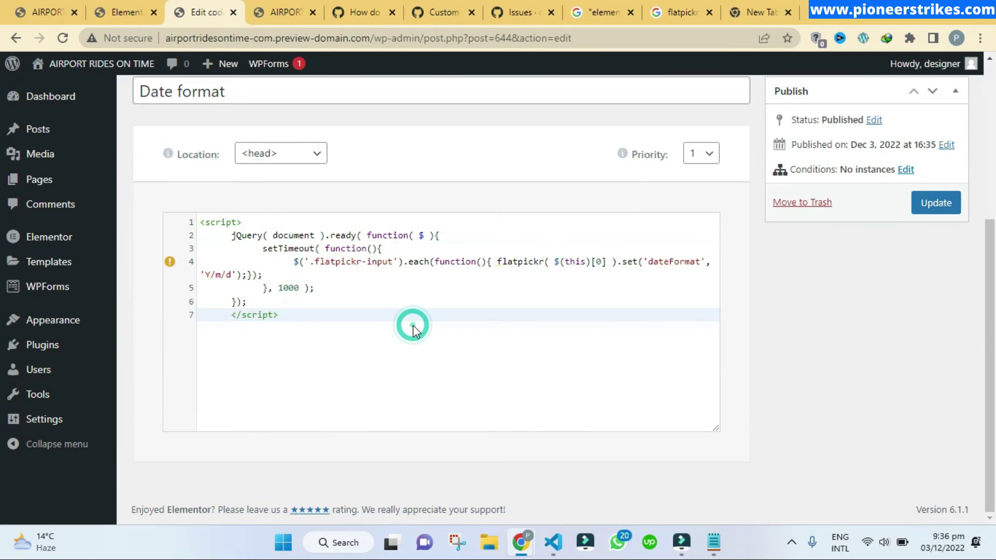
drag(262, 275, 229, 279)
double_click(228, 275)
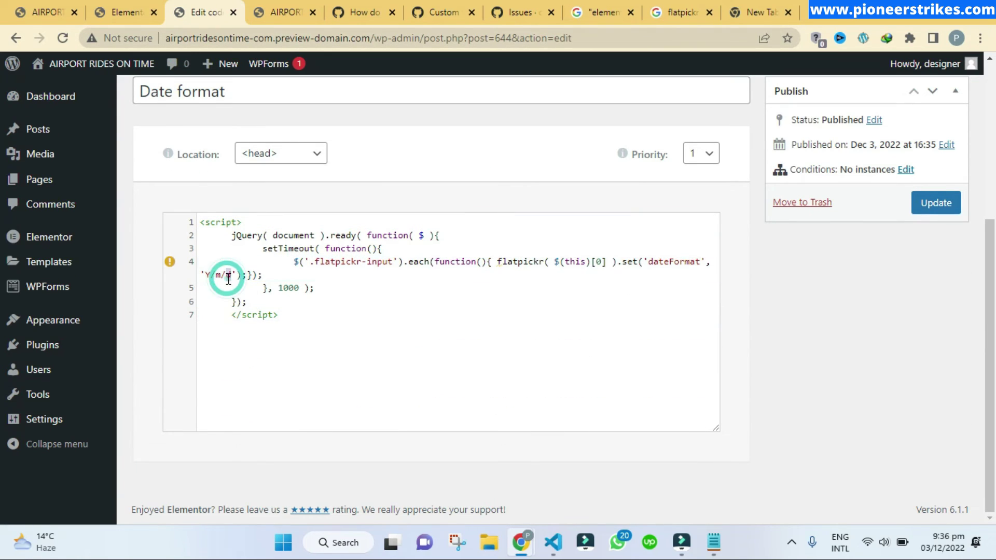
text(Y)
double_click(207, 276)
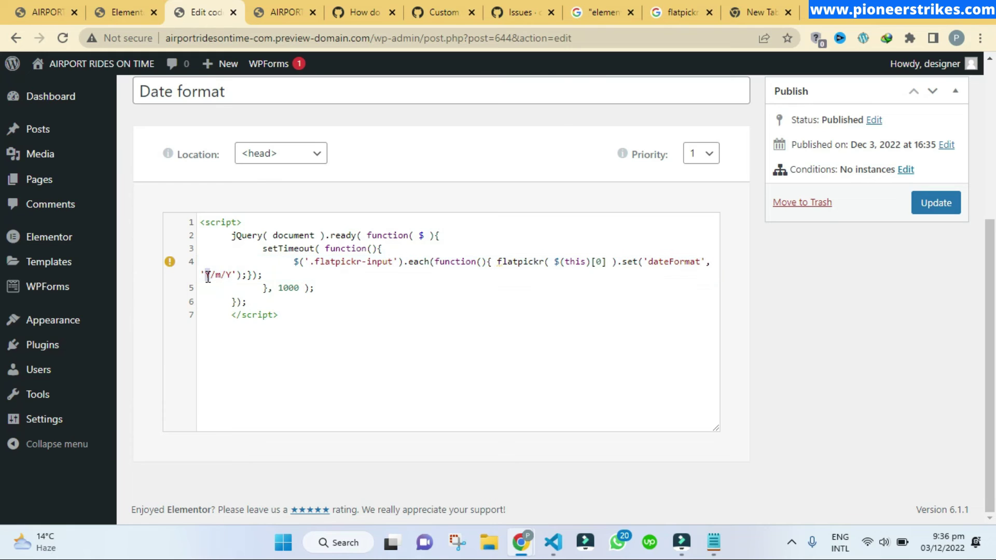
text(d)
click(928, 203)
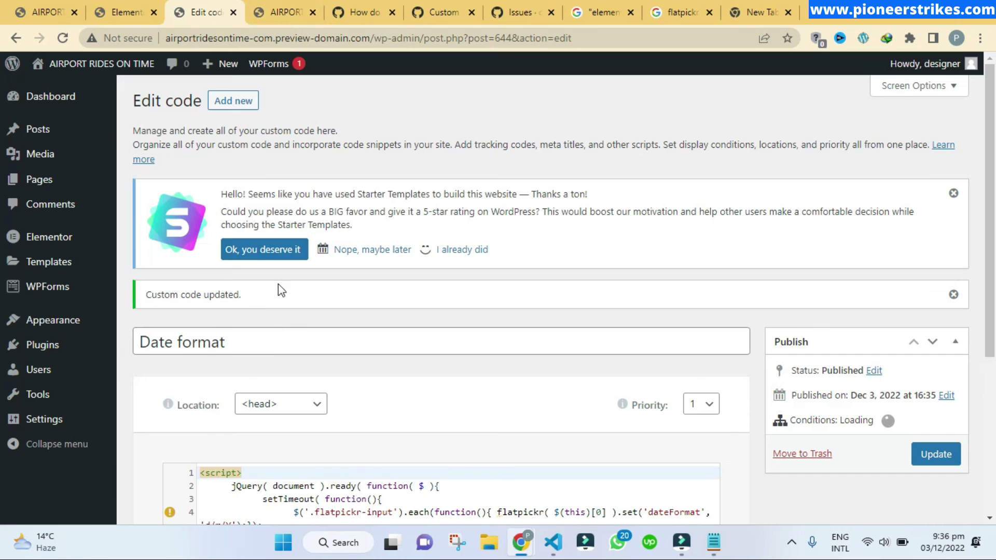
click(280, 16)
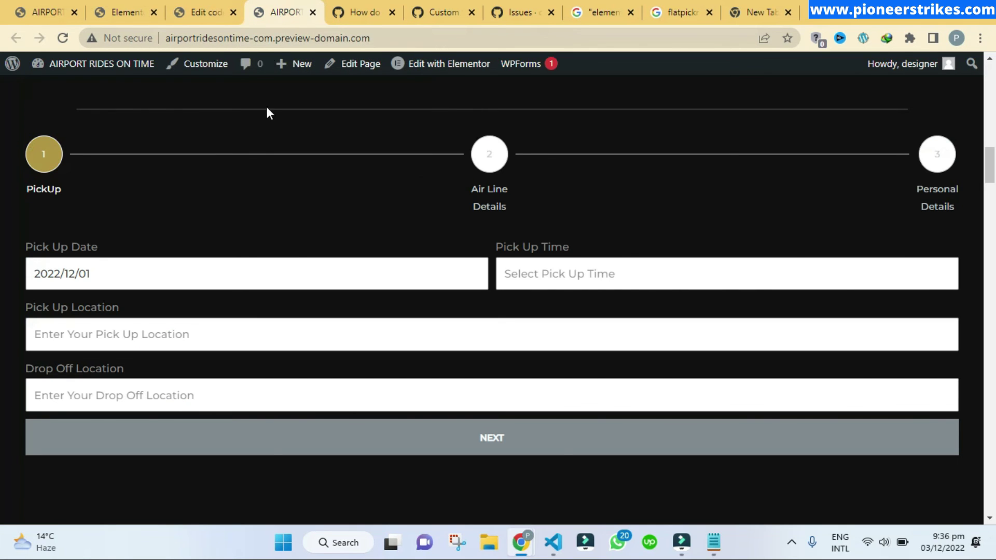